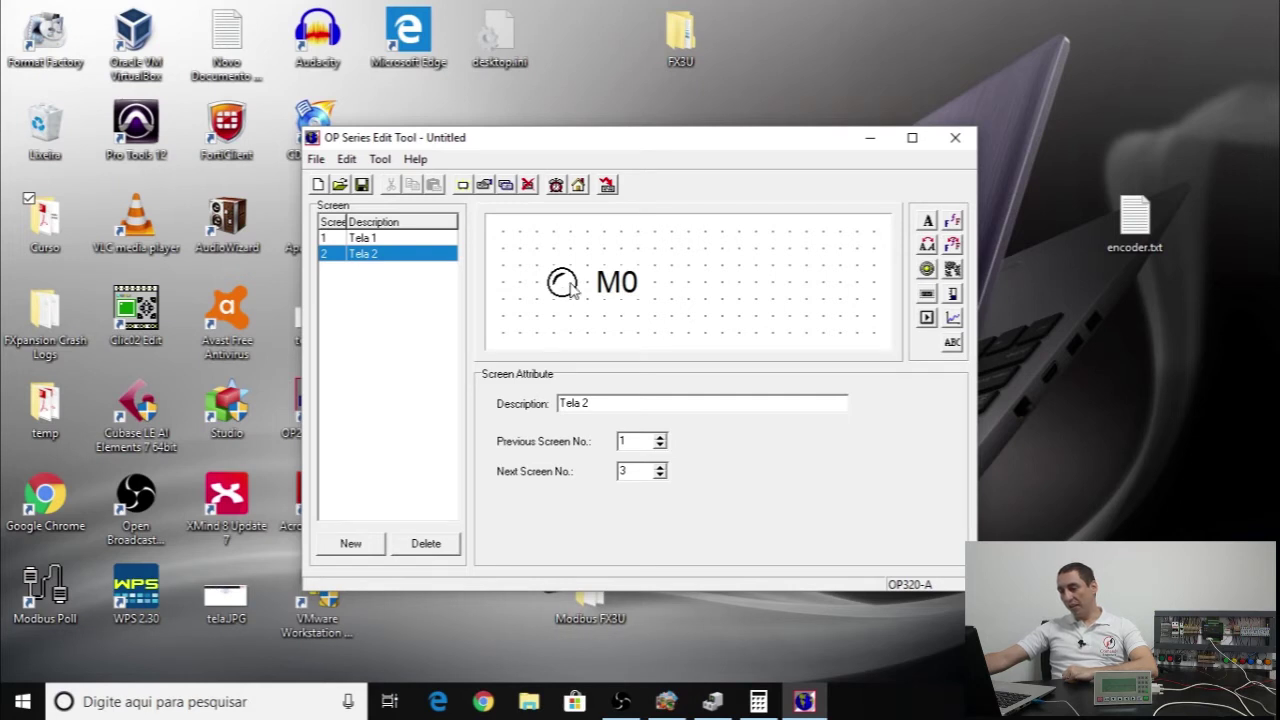
- Delete the lamp symbol and the M0 label from screen Tela 2
{"action": "left_click", "coordinate": [572, 287]}
{"action": "key", "text": "Delete"}
{"action": "left_click", "coordinate": [617, 285]}
{"action": "key", "text": "Delete"}
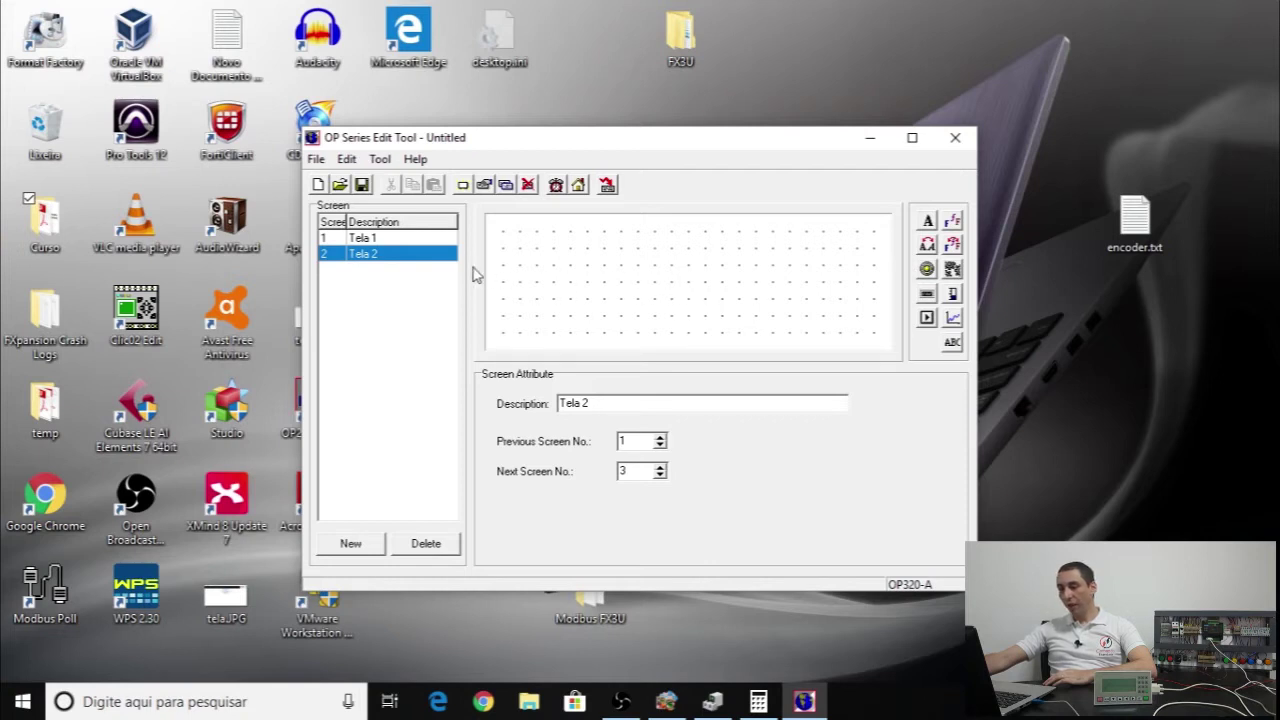
- Place a text object in the upper corner of Tela 2 at X 4, Y 0
{"action": "left_click", "coordinate": [927, 221]}
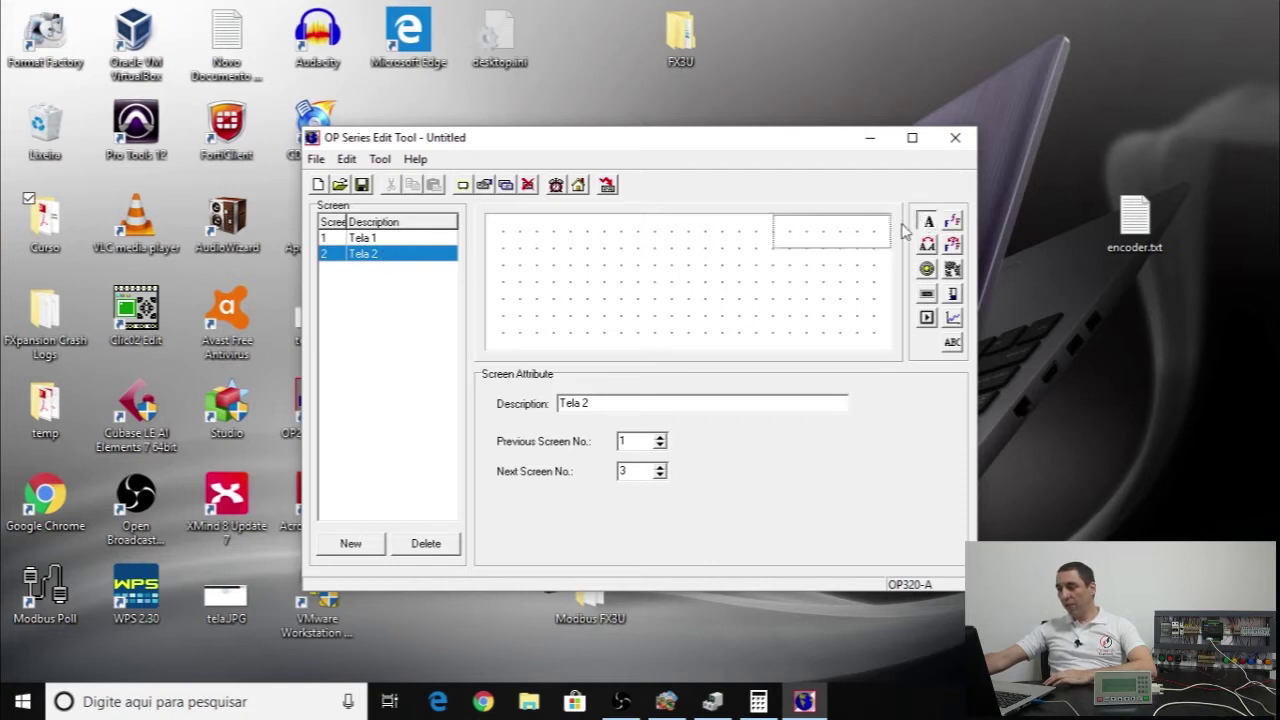
{"action": "left_click", "coordinate": [502, 230]}
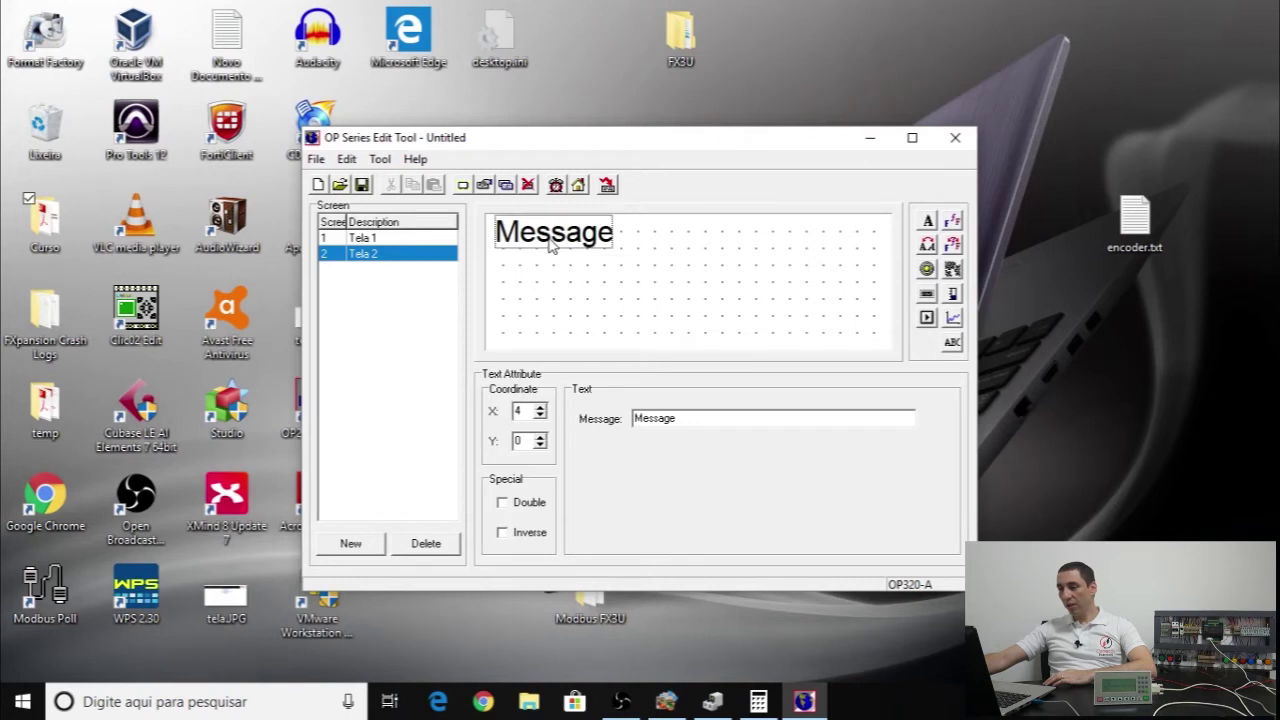
{"action": "left_click_drag", "start_coordinate": [687, 418], "coordinate": [613, 422]}
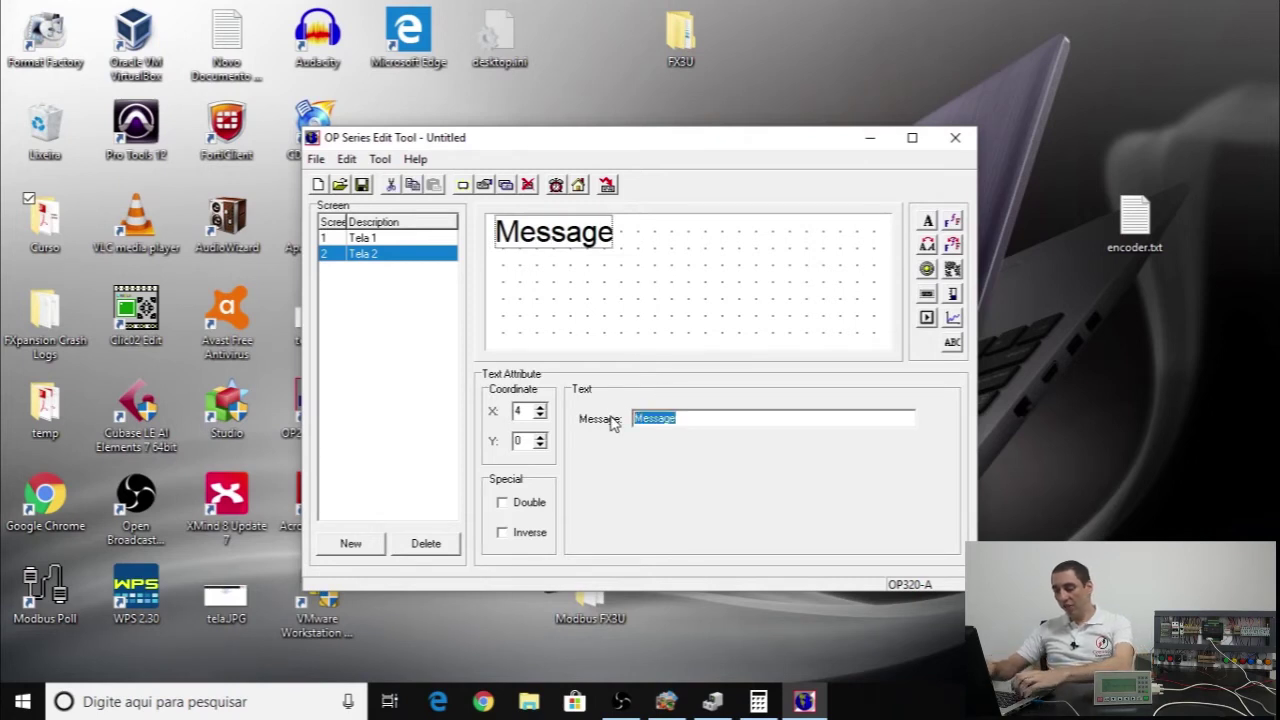
{"action": "type", "text": "Comando "}
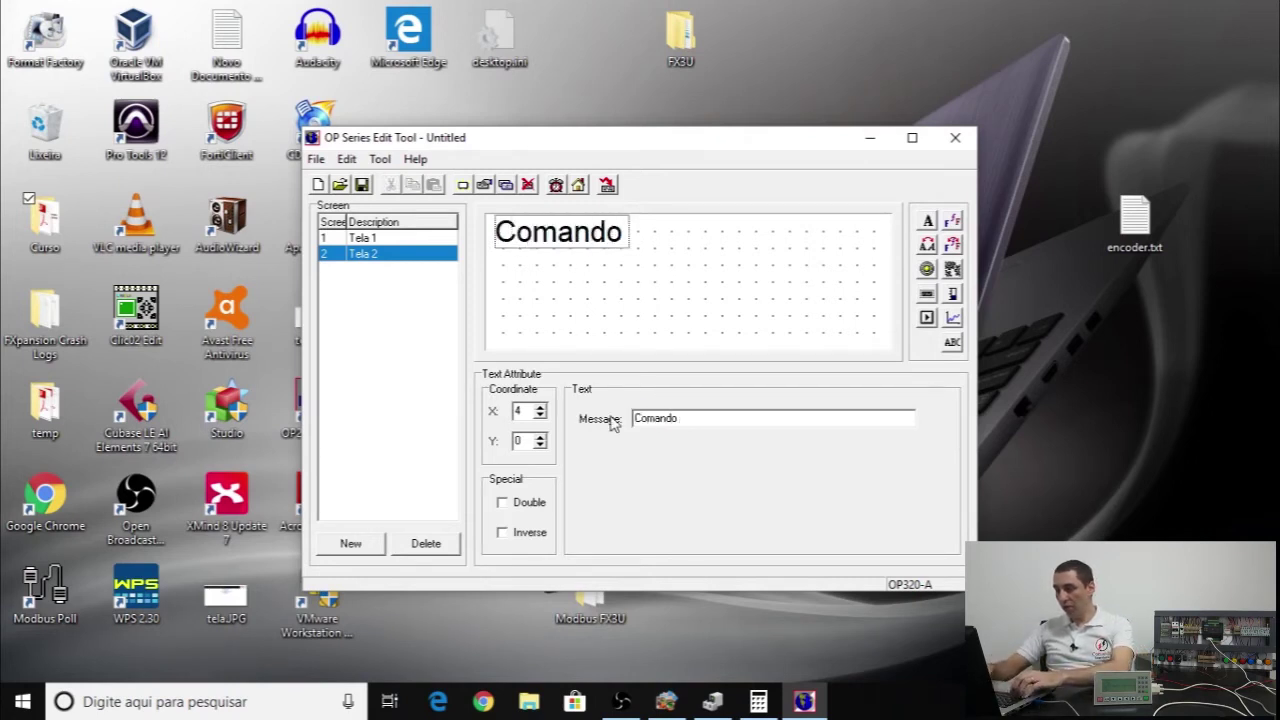
{"action": "type", "text": "L"}
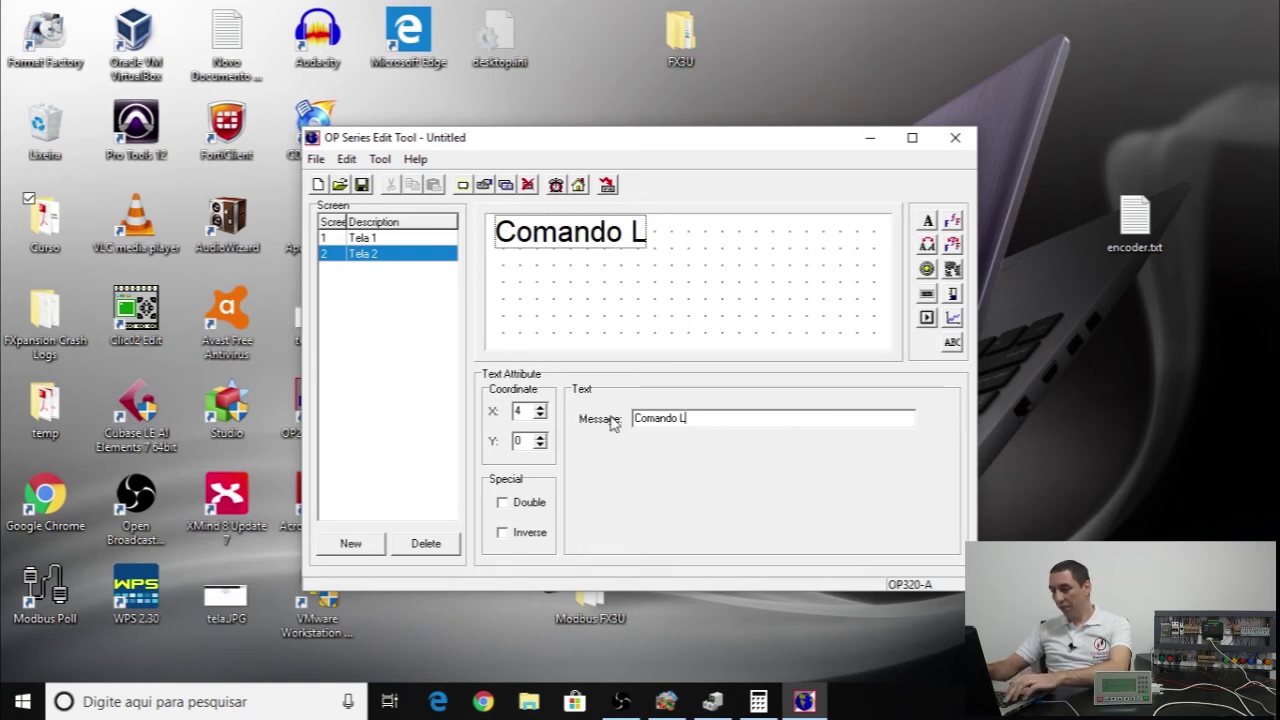
{"action": "key", "text": "ctrl+z"}
{"action": "type", "text": "mpada"}
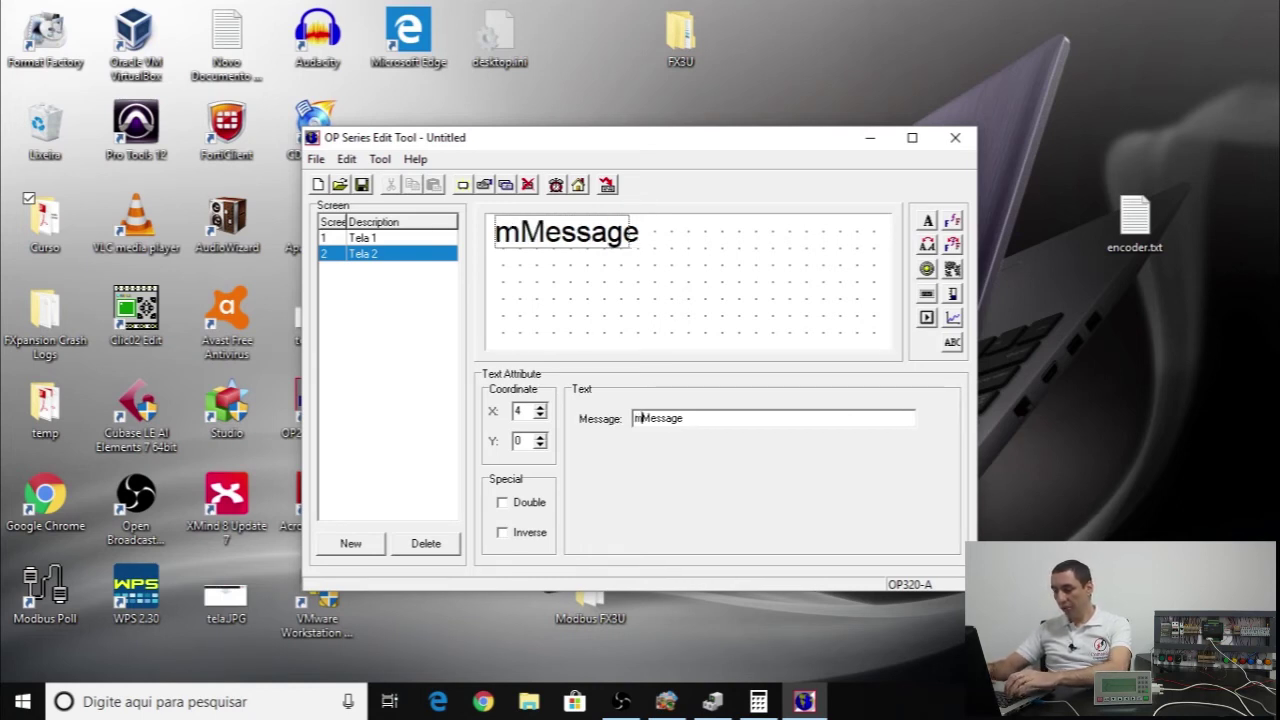
{"action": "key", "text": "BackSpace"}
{"action": "key", "text": "BackSpace"}
{"action": "key", "text": "BackSpace"}
{"action": "key", "text": "BackSpace"}
{"action": "key", "text": "BackSpace"}
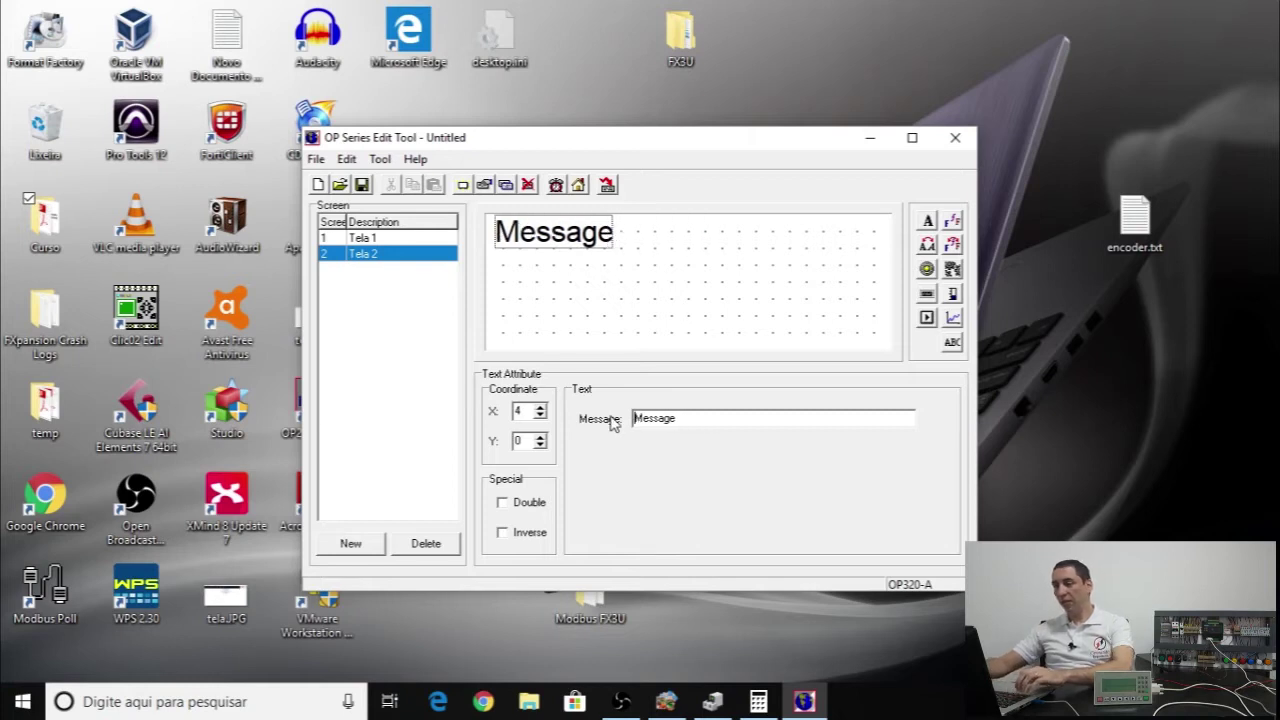
- Set the message of the text object at X 4, Y 0 to "CMD Lampada Verde"
{"action": "left_click_drag", "start_coordinate": [697, 414], "coordinate": [574, 400]}
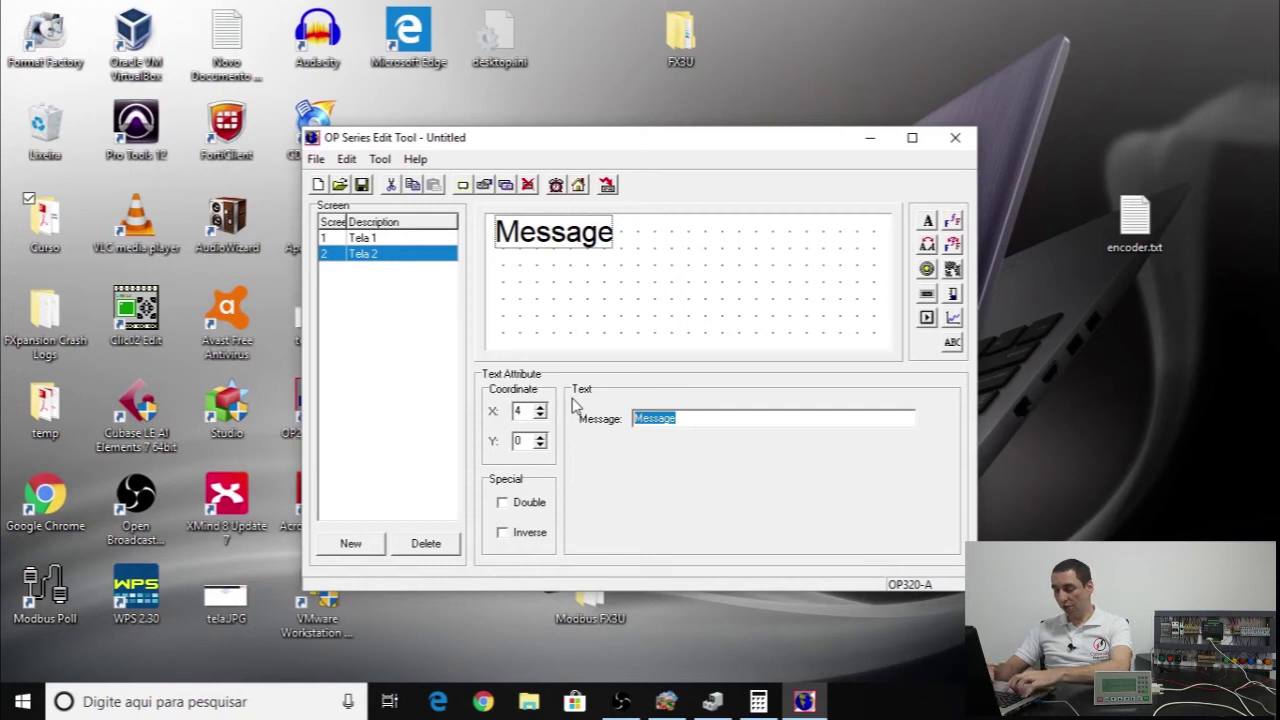
{"action": "type", "text": "CMD"}
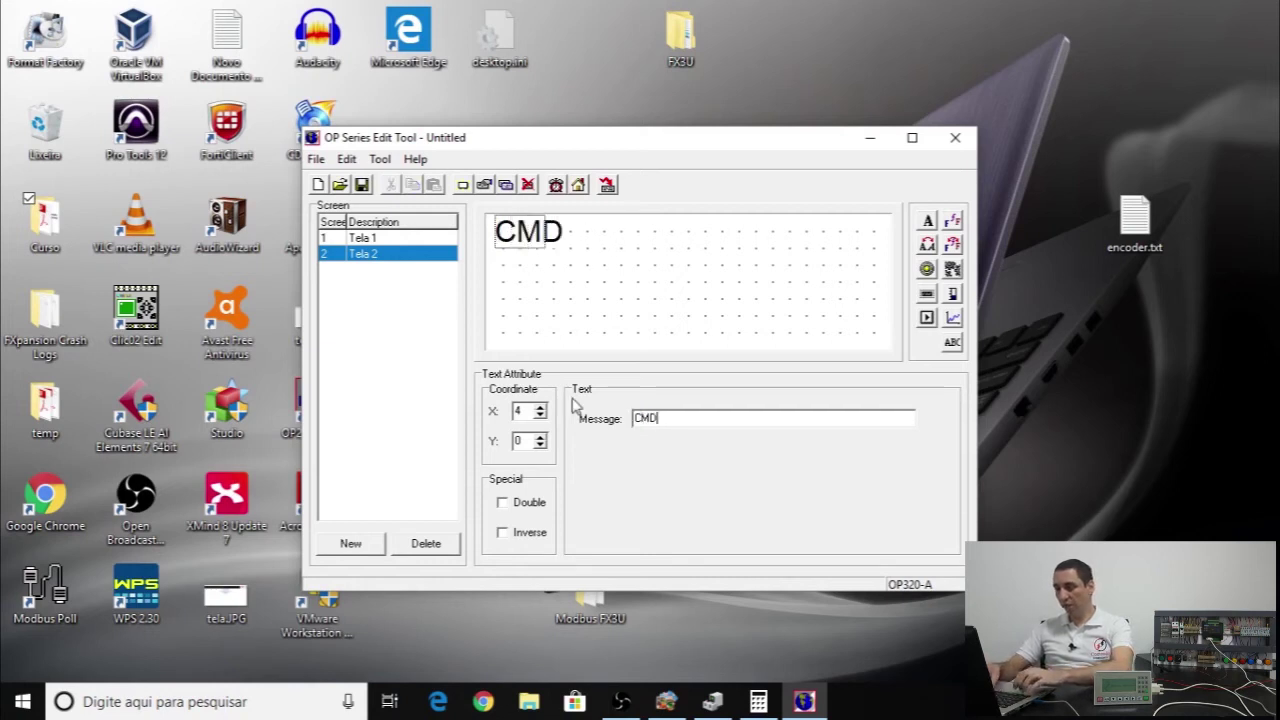
{"action": "type", "text": " L"}
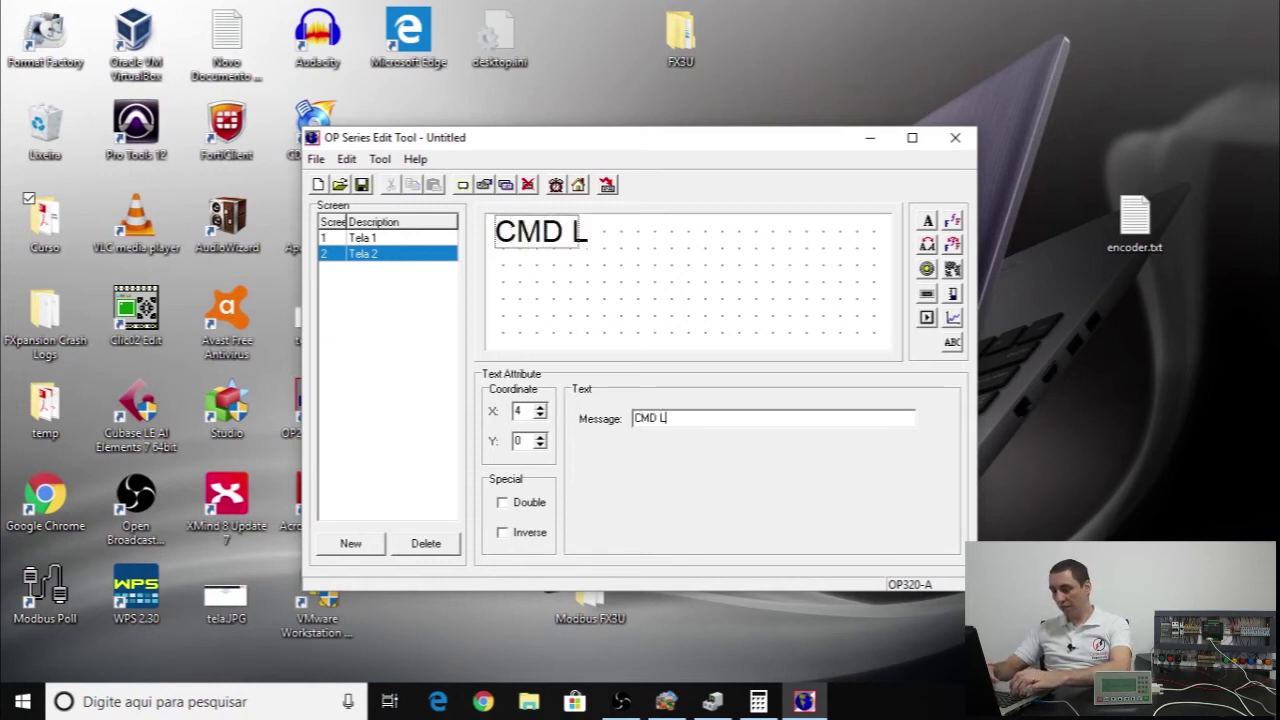
{"action": "type", "text": "ampada"}
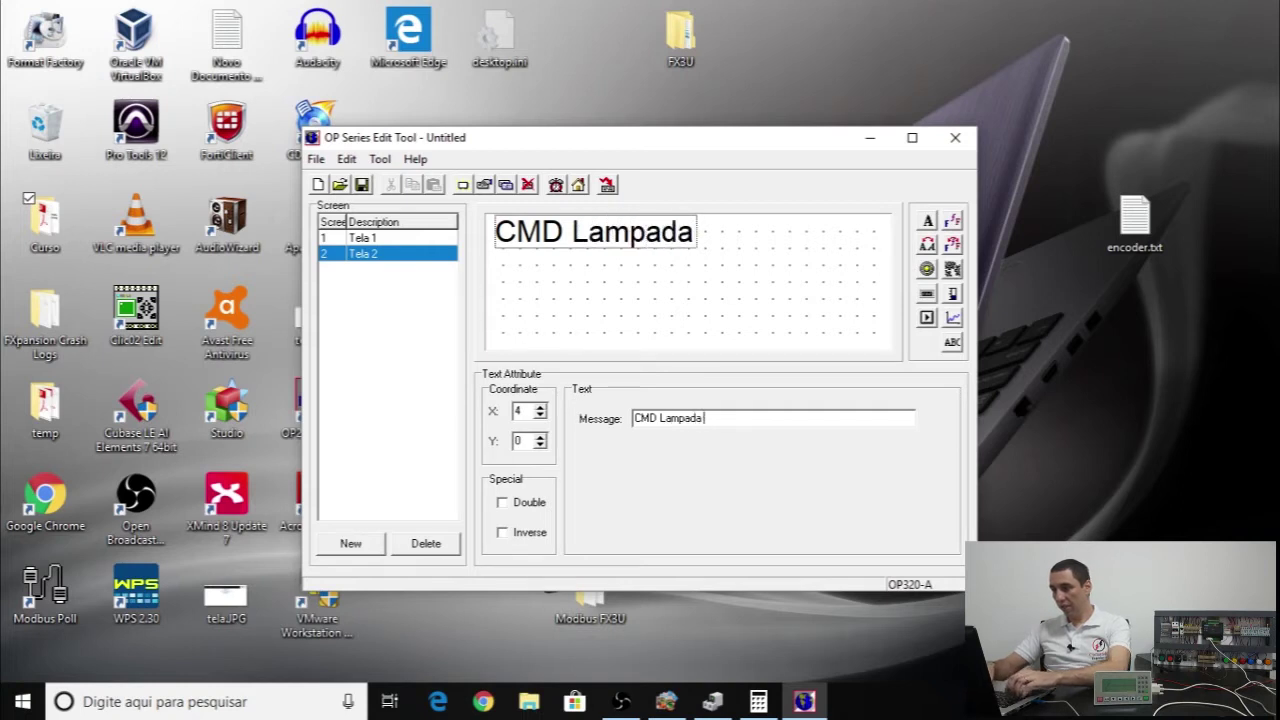
{"action": "type", "text": " Verde"}
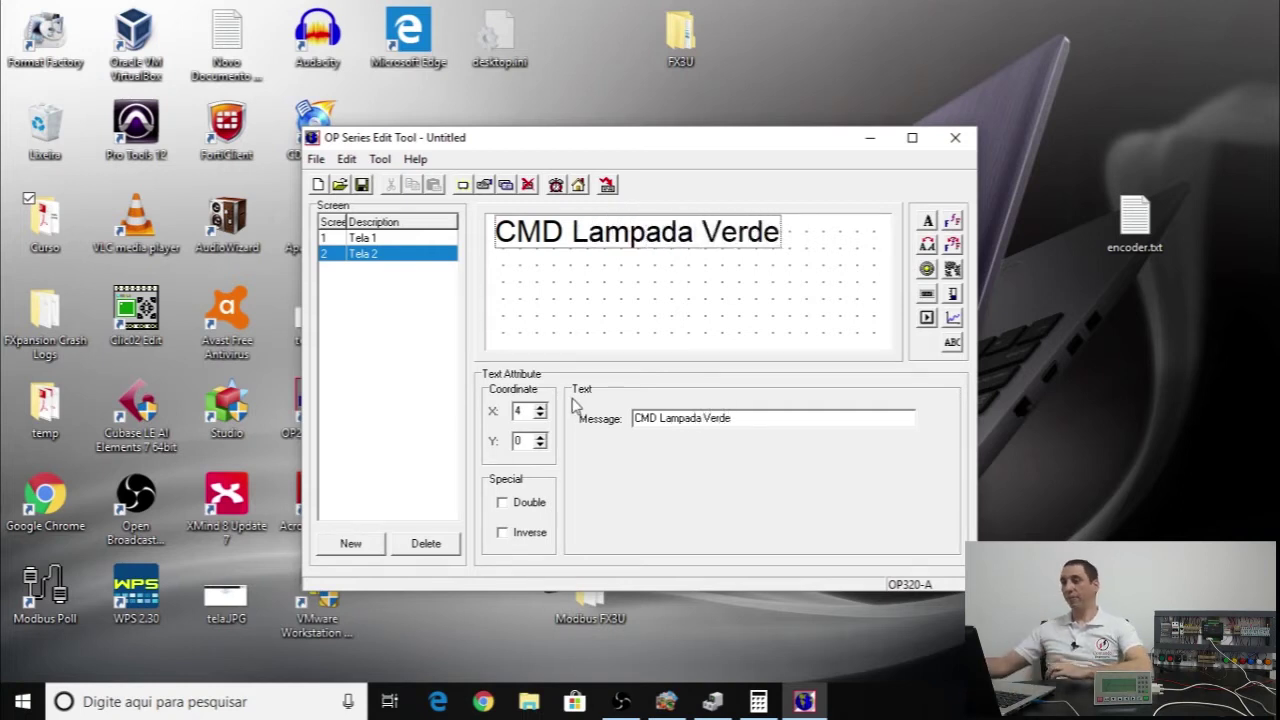
{"action": "left_click", "coordinate": [614, 315]}
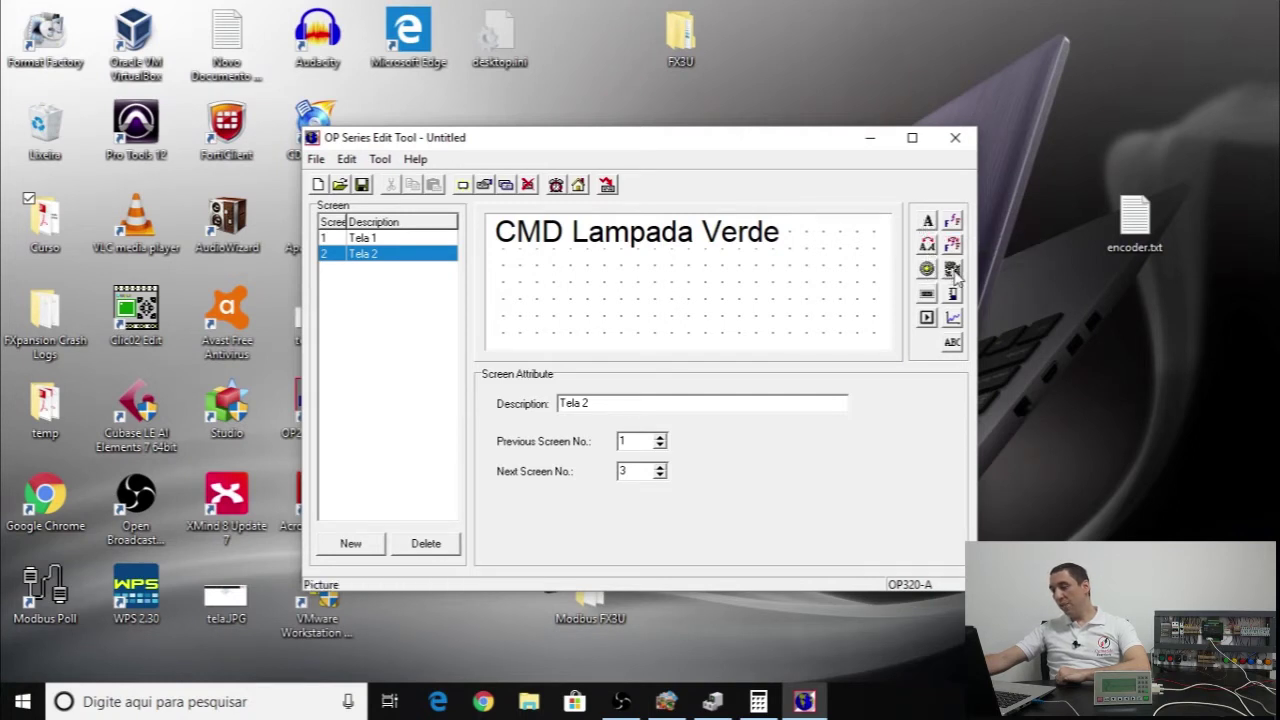
- Add a function key below the title at X 20, Y 28, assign it to the 0 Key and keep the hand symbol enabled
{"action": "left_click", "coordinate": [927, 318]}
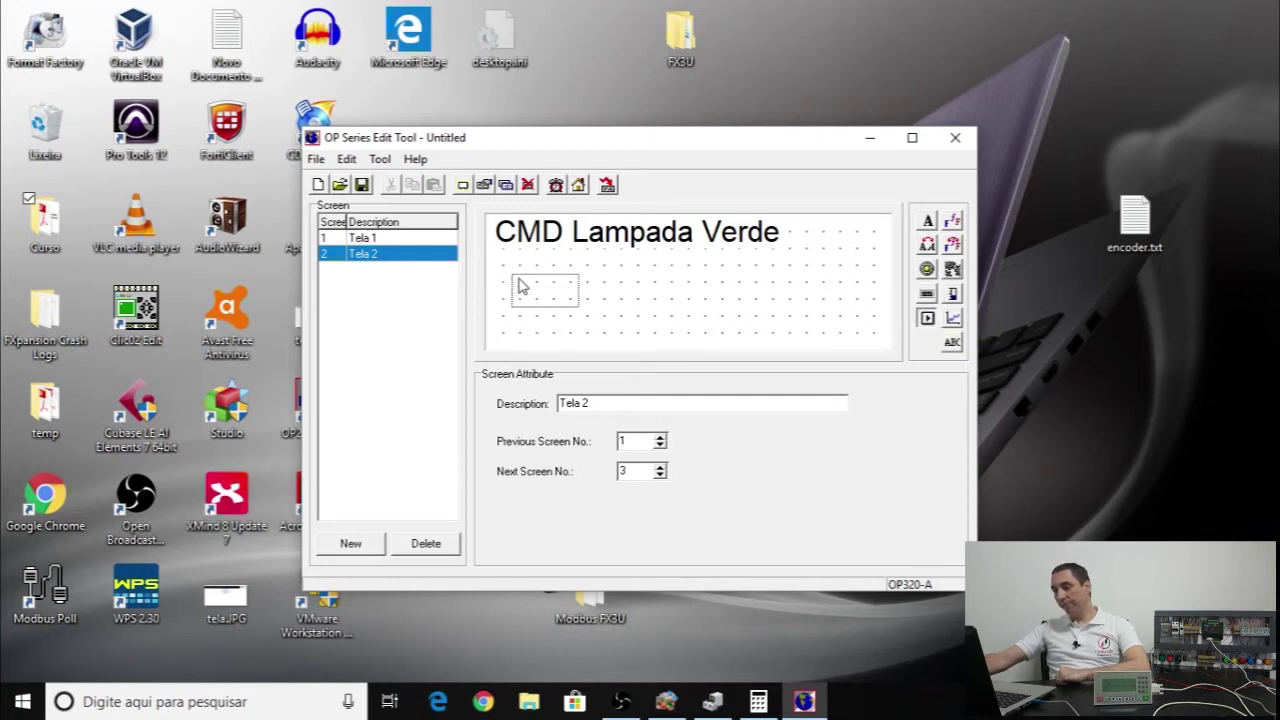
{"action": "left_click", "coordinate": [514, 285]}
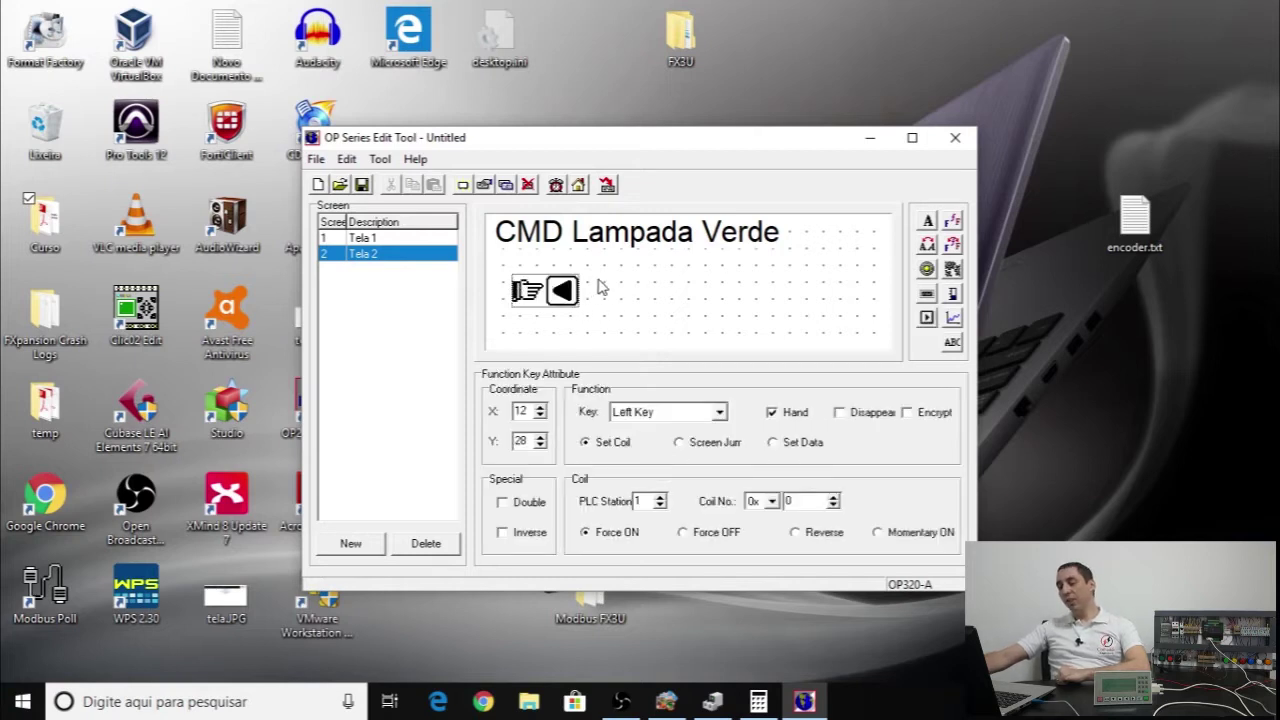
{"action": "left_click", "coordinate": [720, 412]}
{"action": "scroll", "coordinate": [651, 451], "scroll_direction": "down", "scroll_amount": 3}
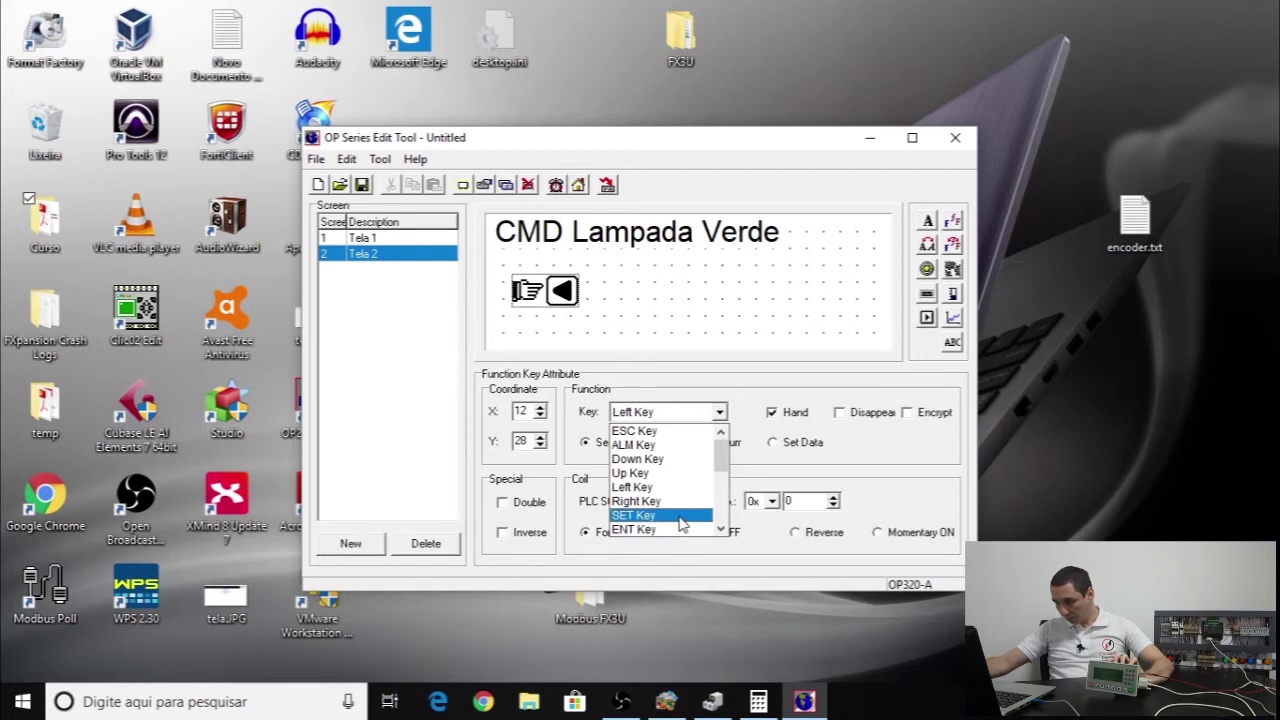
{"action": "scroll", "coordinate": [668, 470], "scroll_direction": "down", "scroll_amount": 2}
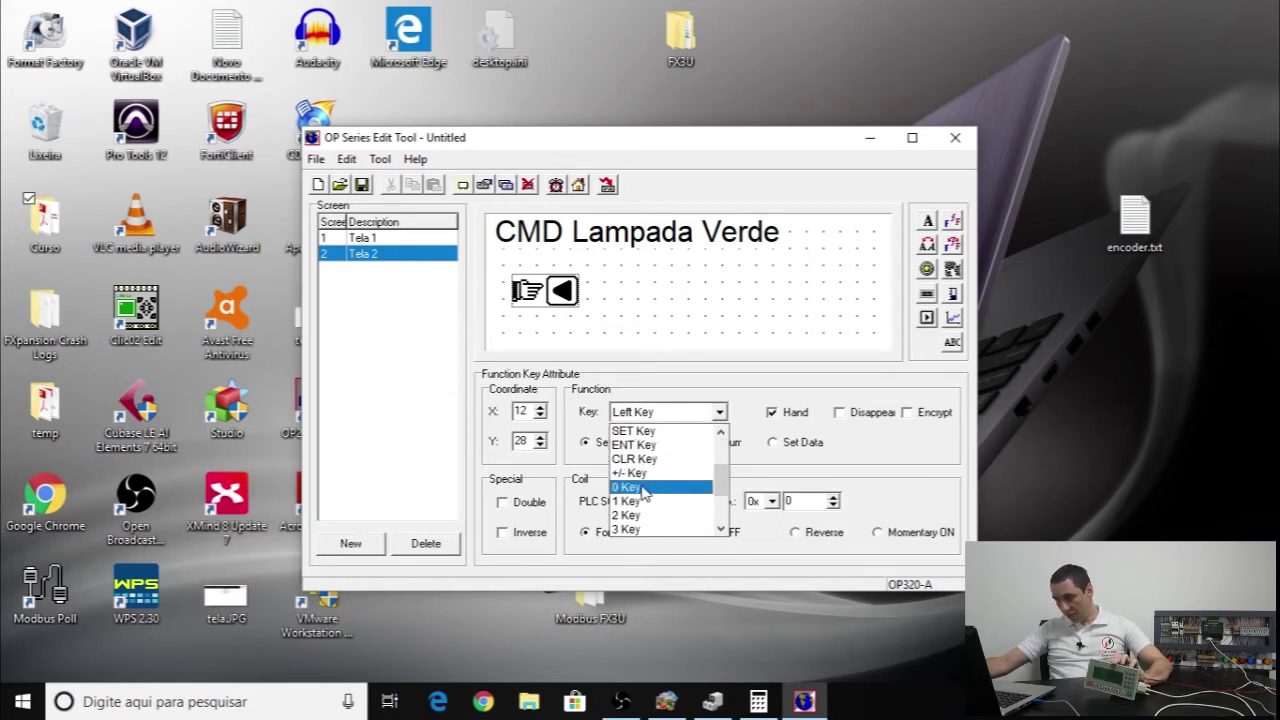
{"action": "left_click", "coordinate": [644, 487]}
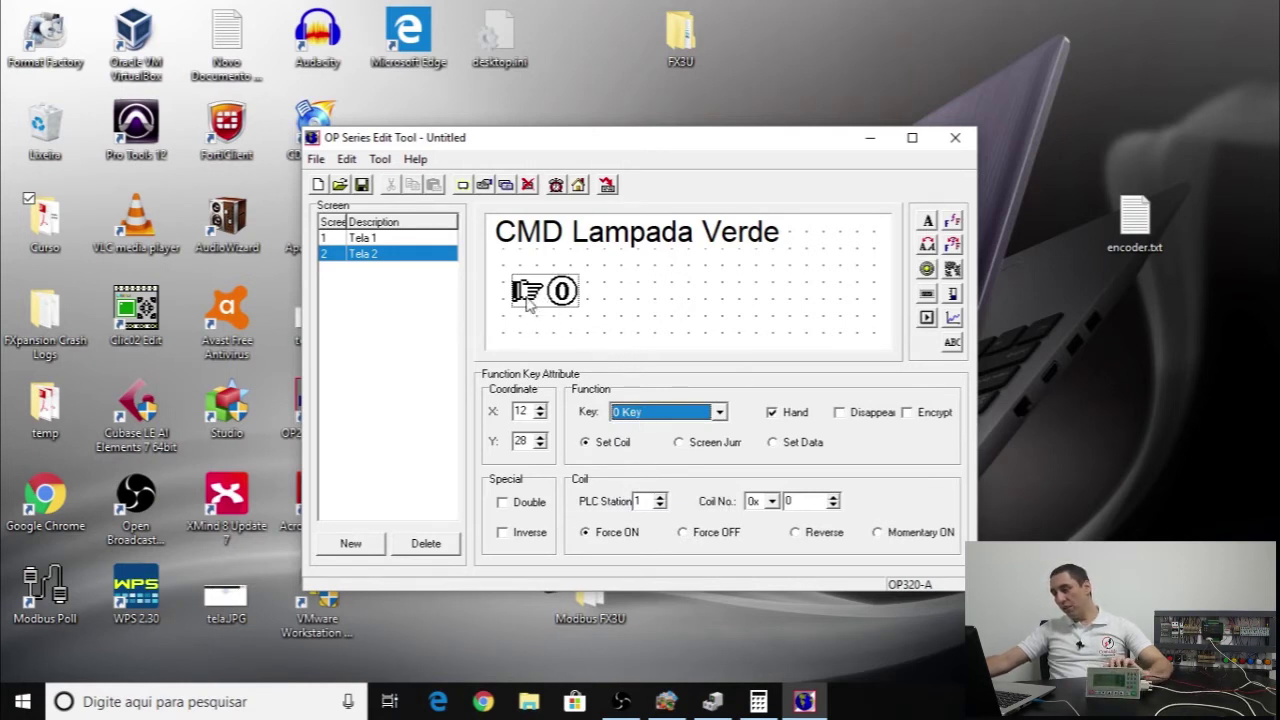
{"action": "left_click", "coordinate": [775, 414]}
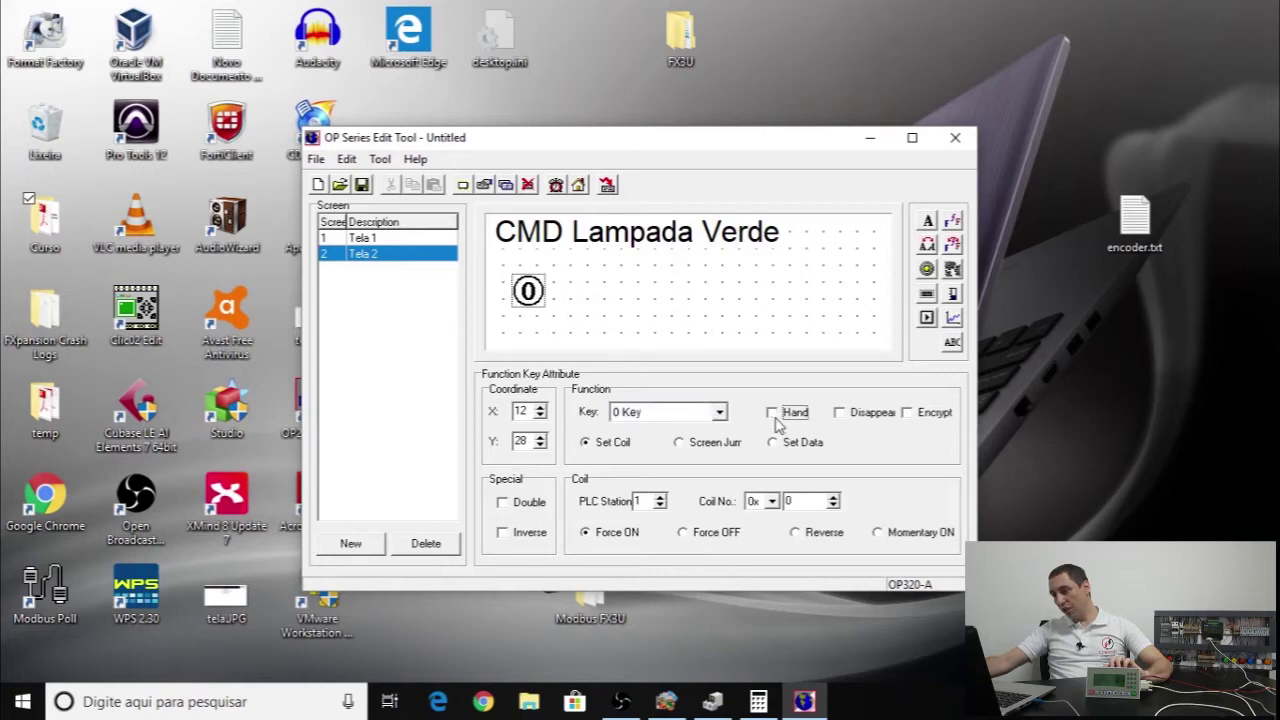
{"action": "left_click", "coordinate": [774, 414]}
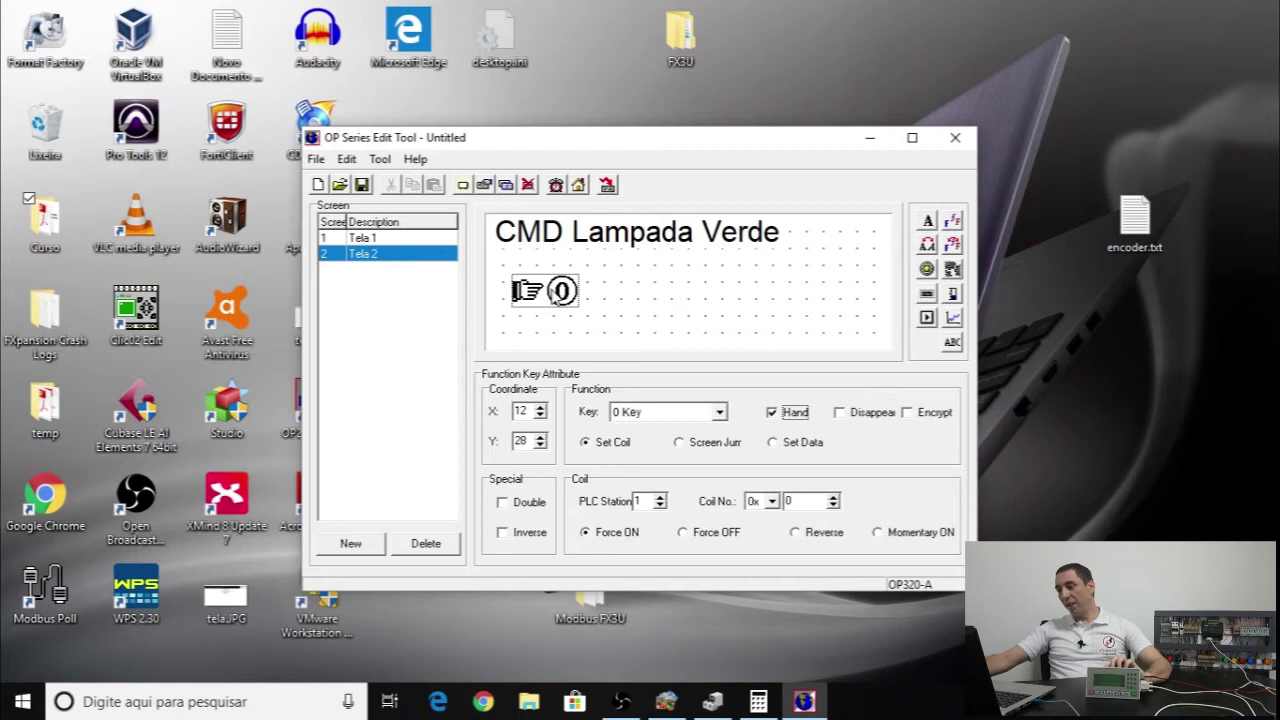
{"action": "left_click_drag", "start_coordinate": [553, 293], "coordinate": [570, 293]}
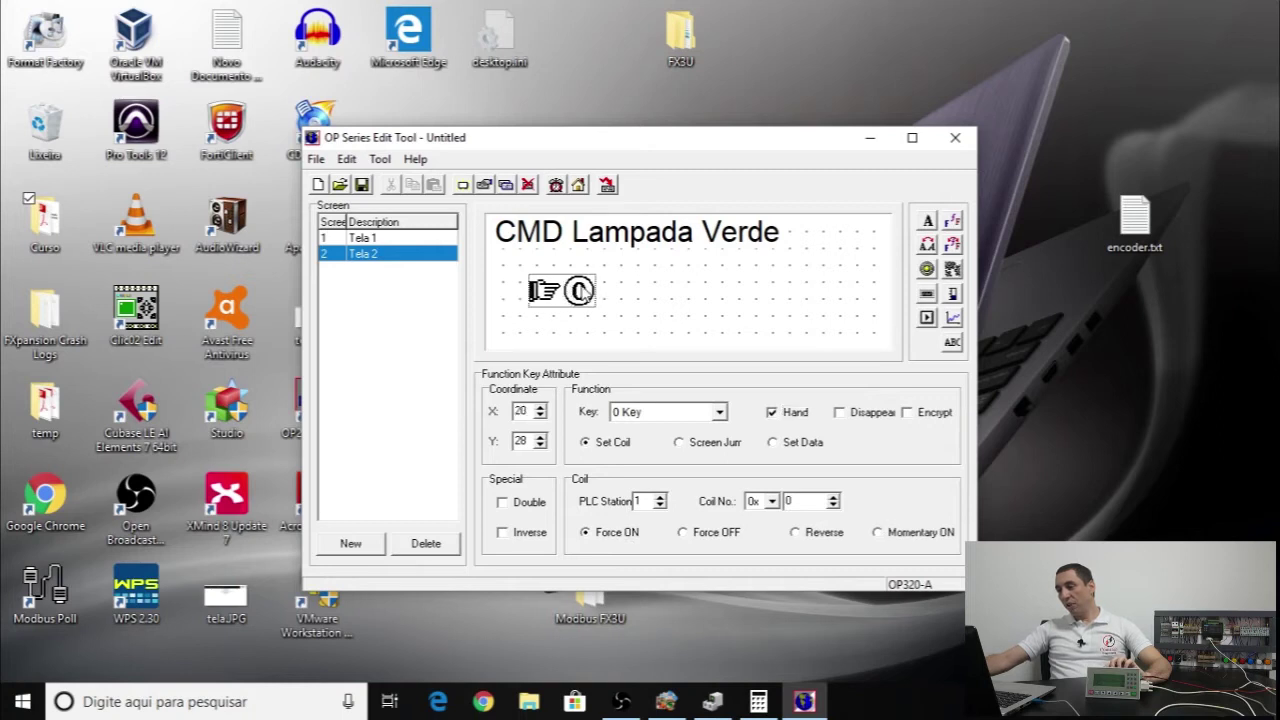
- Add the text "Liga" beside the 0 key at X 56, and move both the key and its text up to Y 24
{"action": "left_click", "coordinate": [928, 220]}
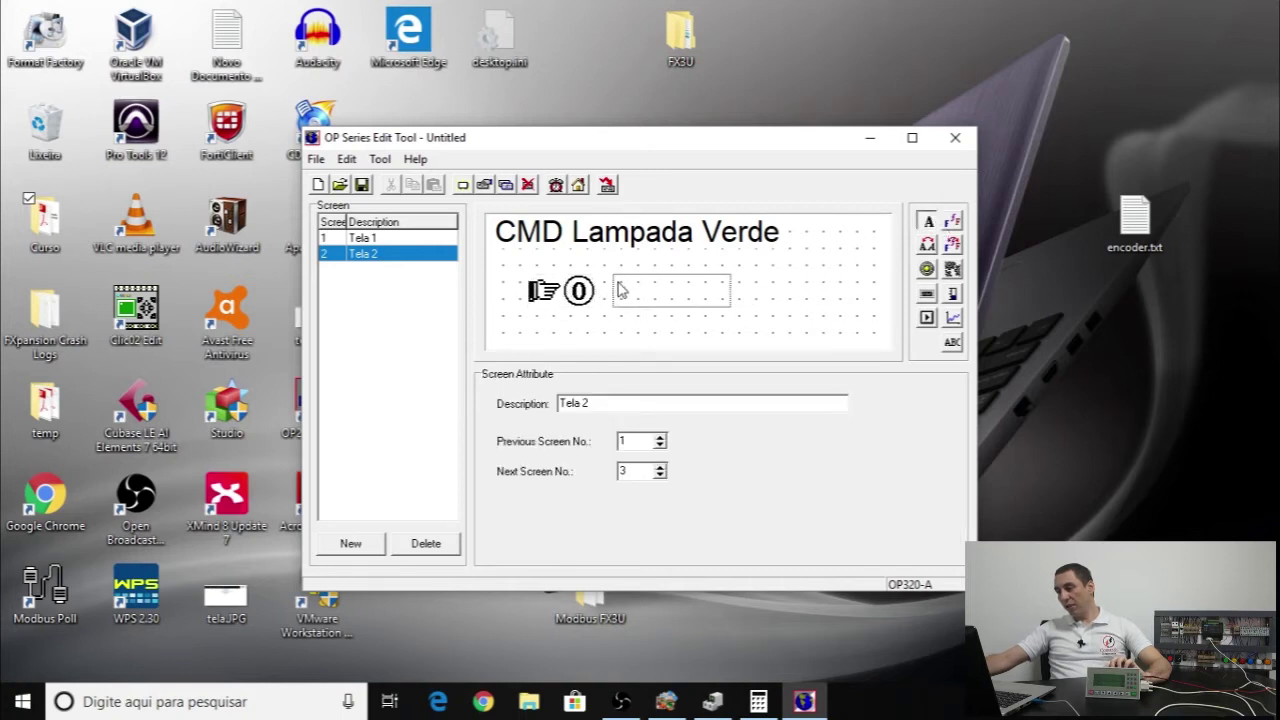
{"action": "left_click", "coordinate": [612, 291]}
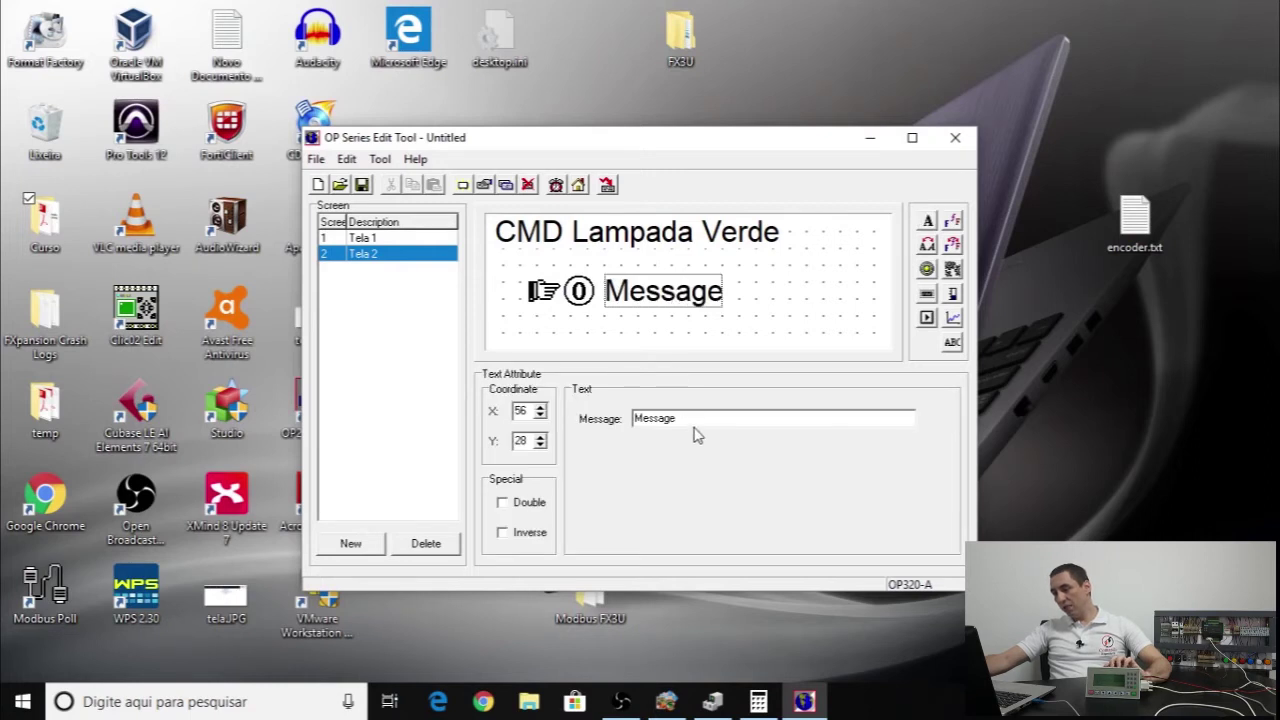
{"action": "left_click_drag", "start_coordinate": [690, 418], "coordinate": [631, 418]}
{"action": "type", "text": "Liga"}
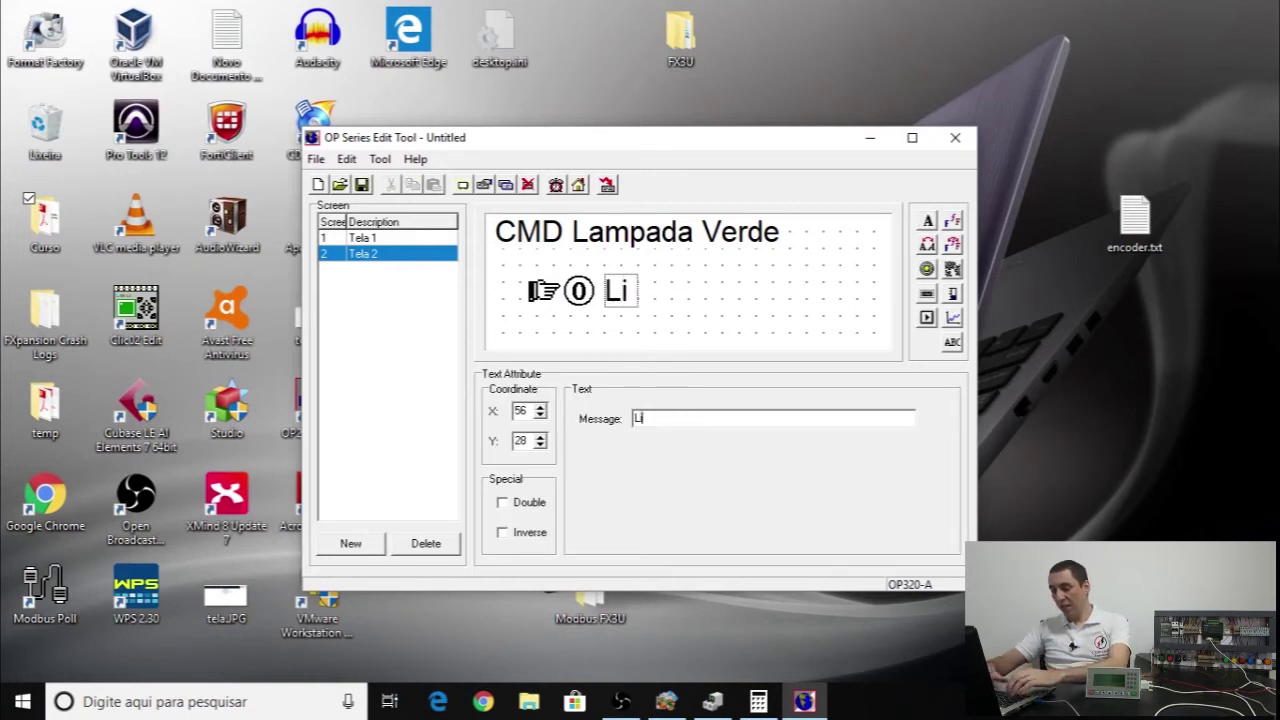
{"action": "left_click", "coordinate": [694, 298]}
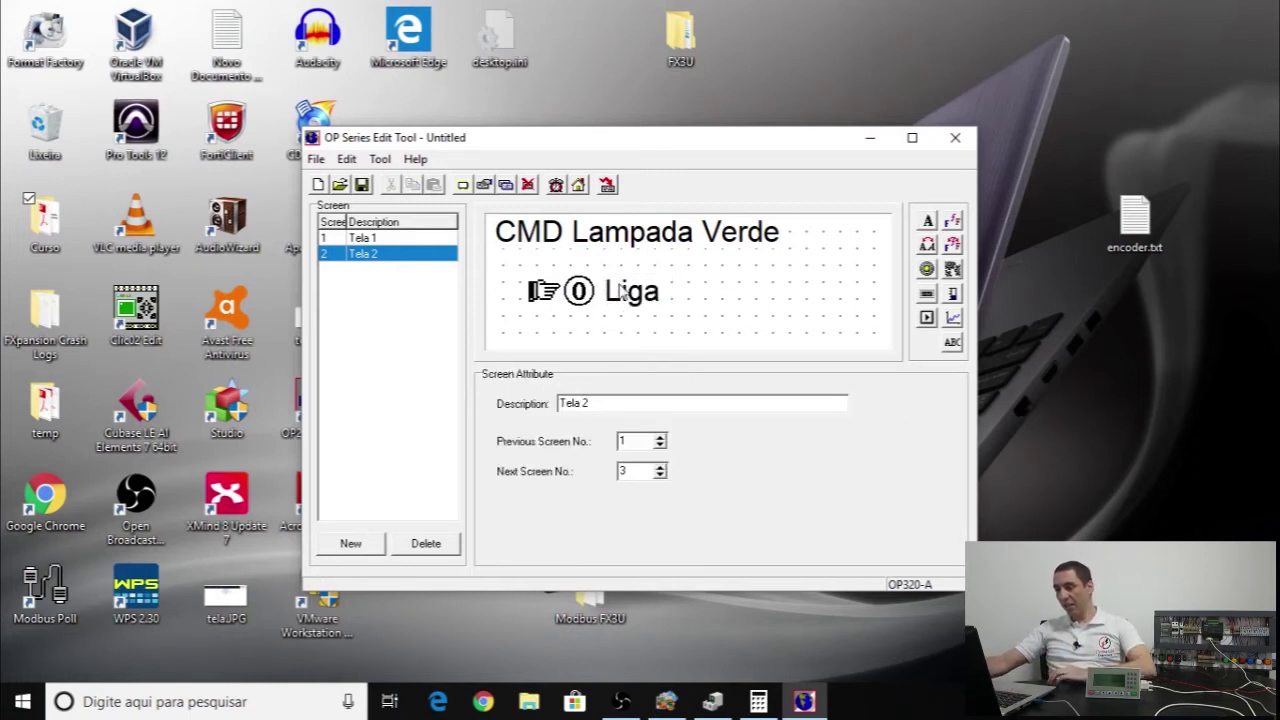
{"action": "left_click", "coordinate": [580, 296]}
{"action": "left_click", "coordinate": [637, 288]}
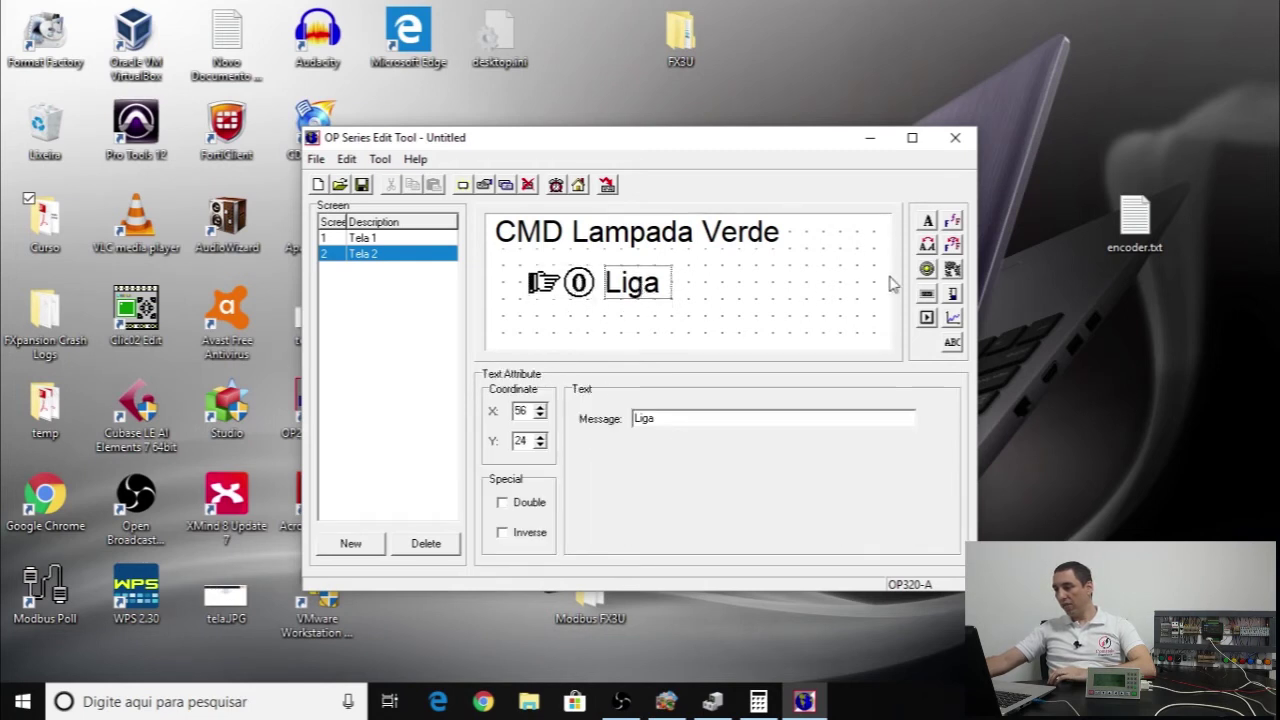
- Add a second function key under the 0 key at X 20, Y 44 and assign it to the 1 Key
{"action": "left_click", "coordinate": [927, 318]}
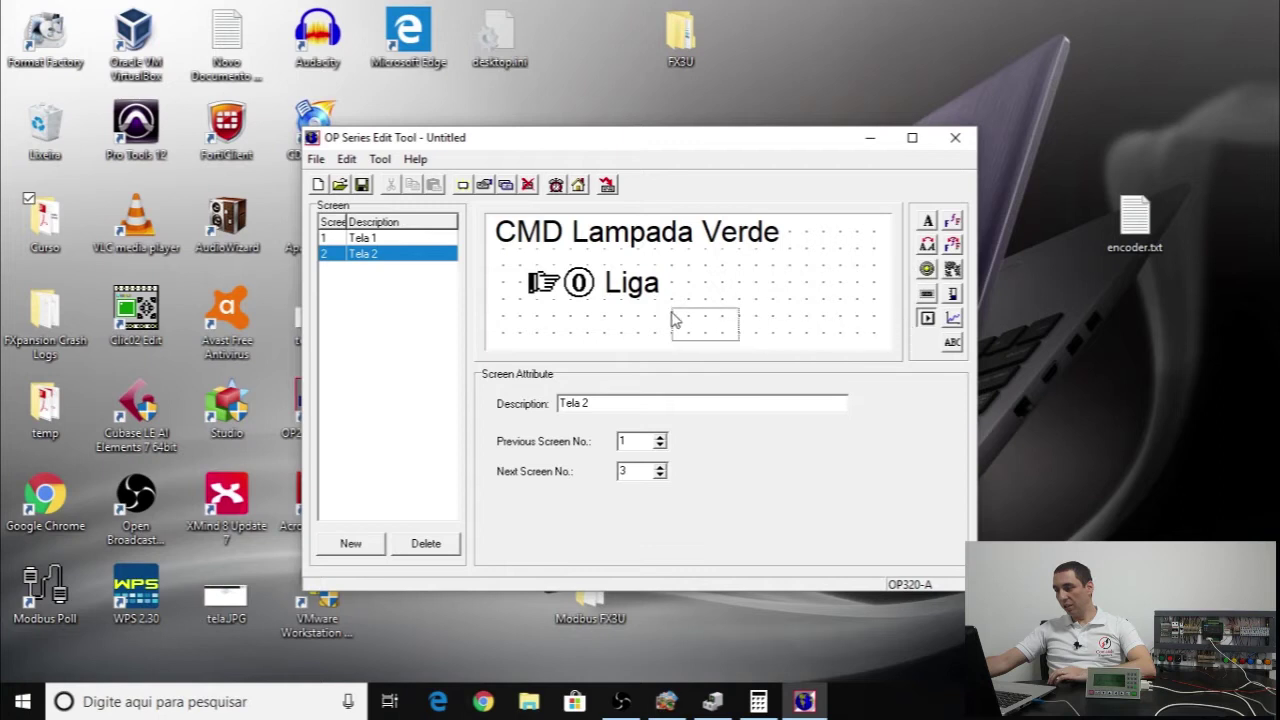
{"action": "left_click", "coordinate": [538, 315]}
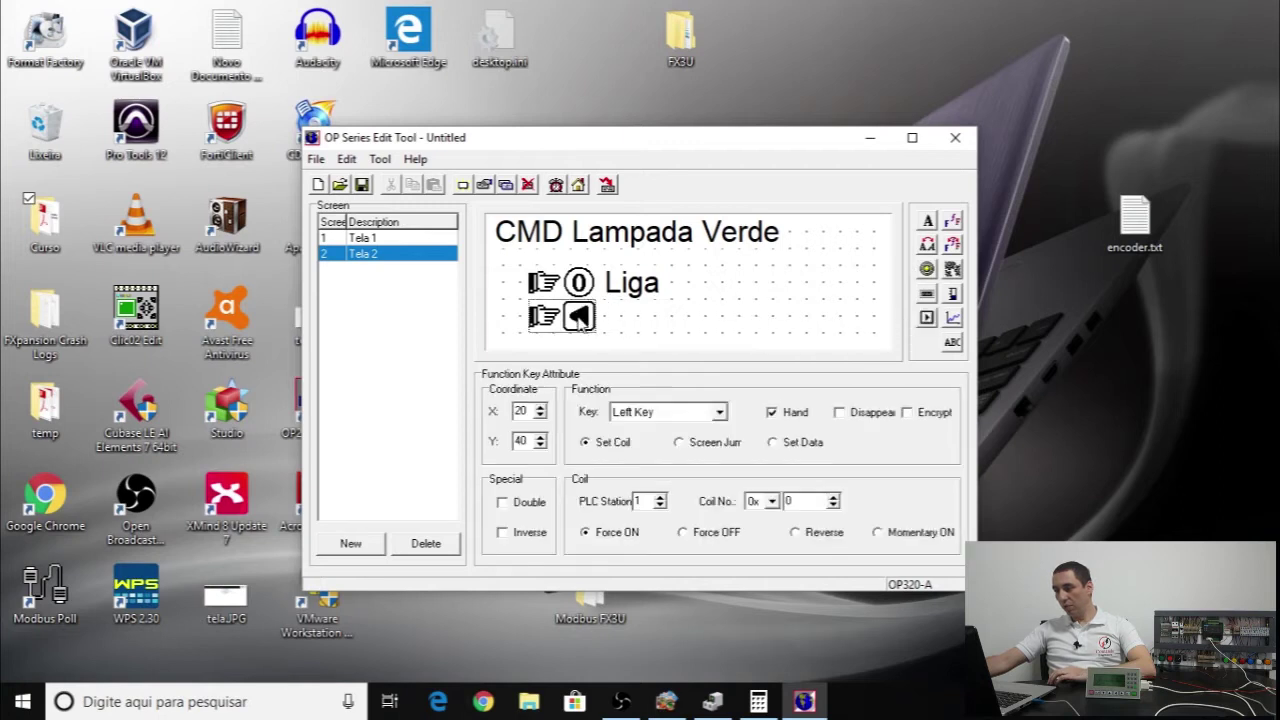
{"action": "left_click_drag", "start_coordinate": [583, 330], "coordinate": [583, 337]}
{"action": "left_click", "coordinate": [721, 412]}
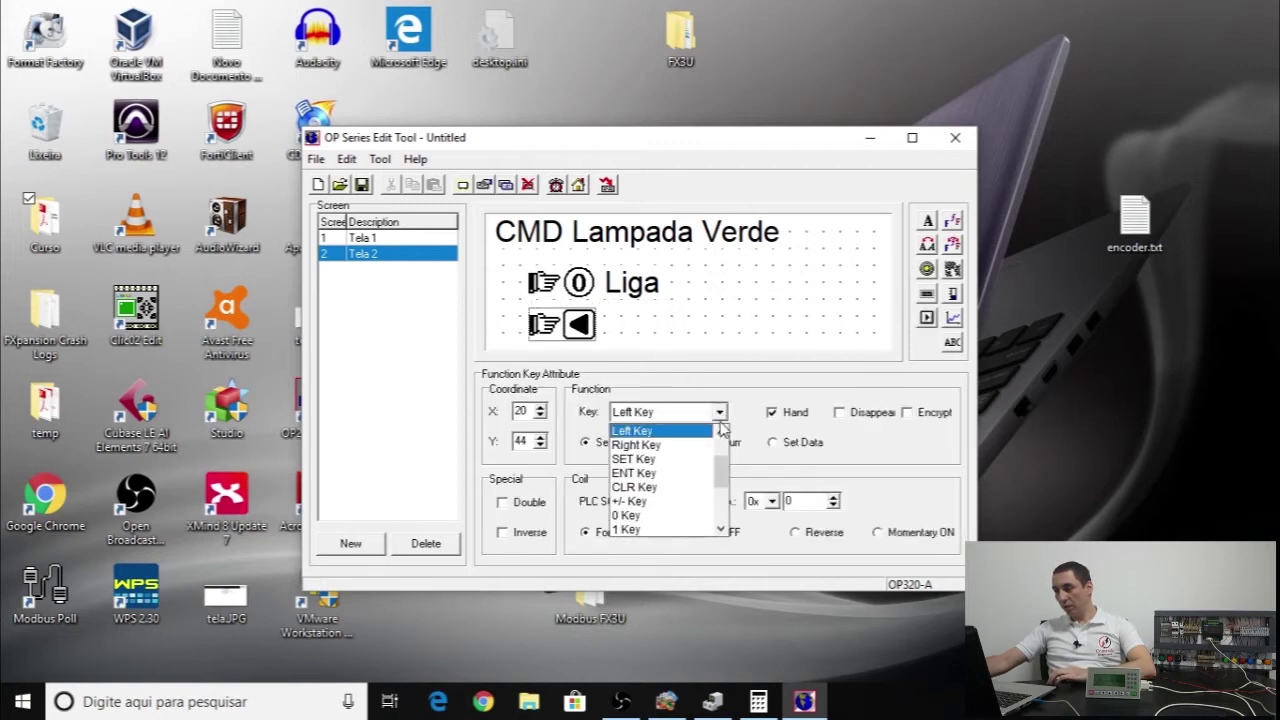
{"action": "left_click", "coordinate": [640, 528]}
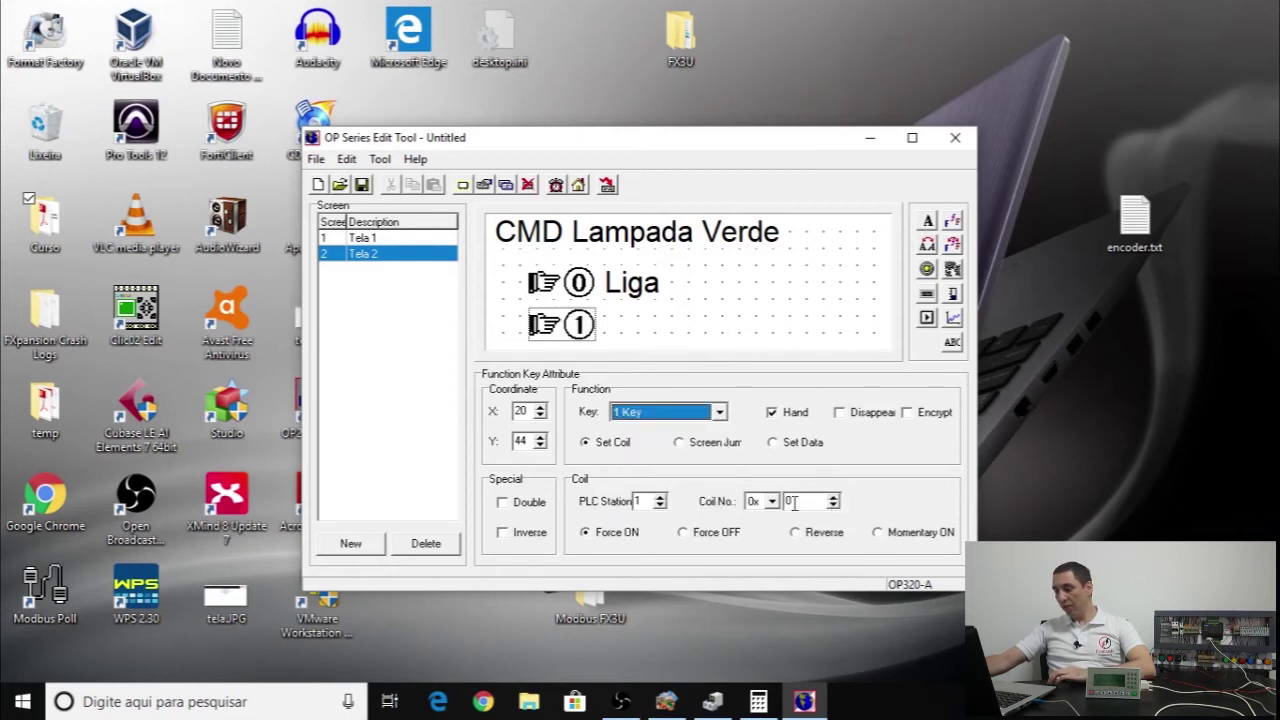
- Set the coil action of the 1 key to Force OFF
{"action": "left_click", "coordinate": [584, 285]}
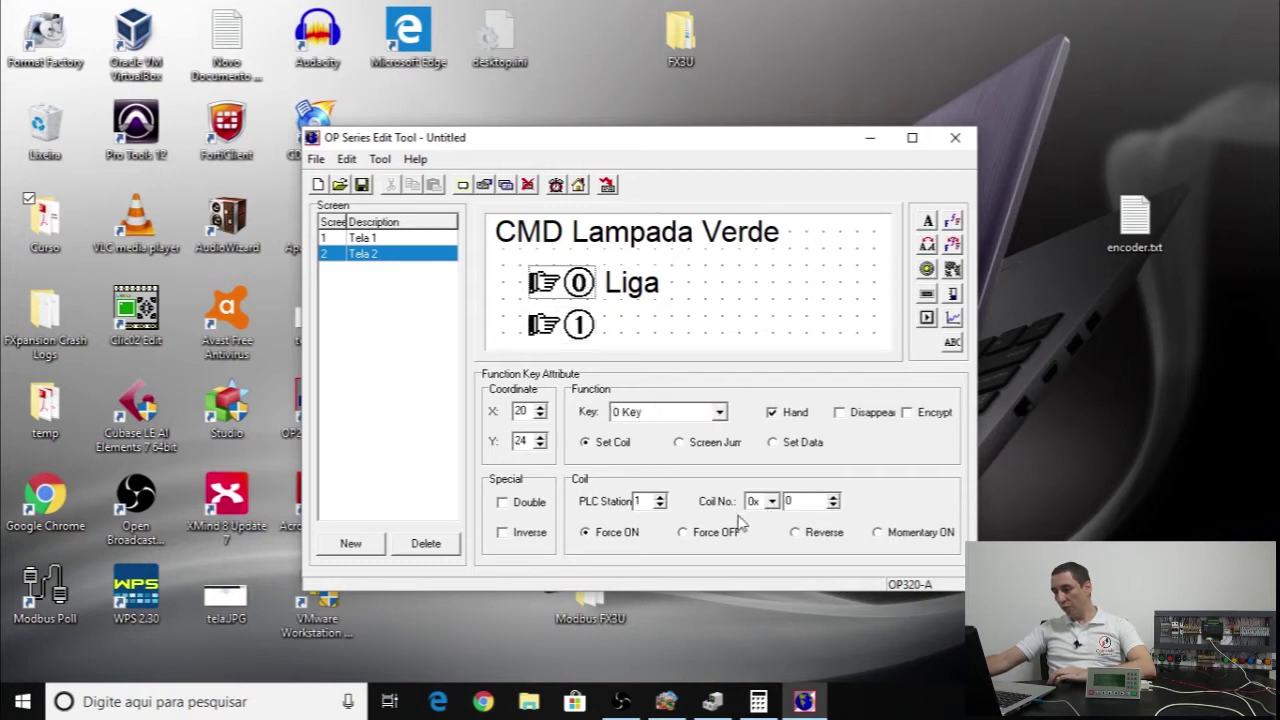
{"action": "left_click", "coordinate": [570, 325]}
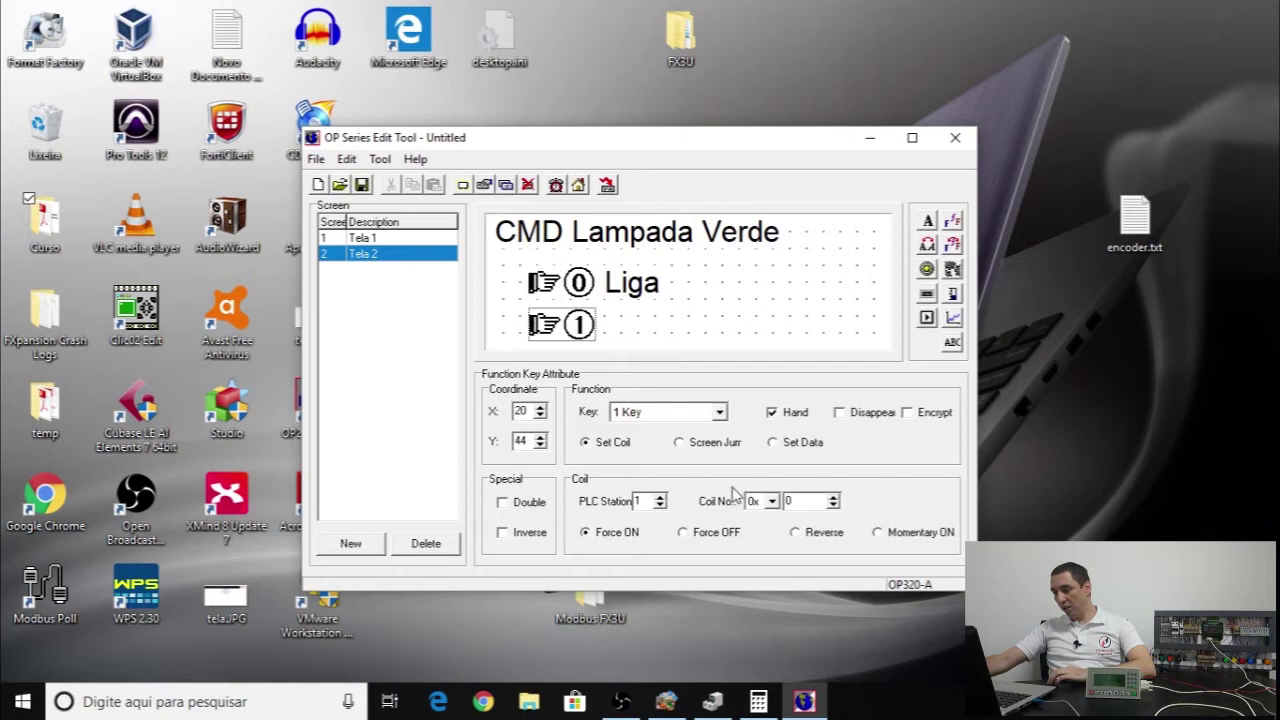
{"action": "left_click", "coordinate": [688, 535]}
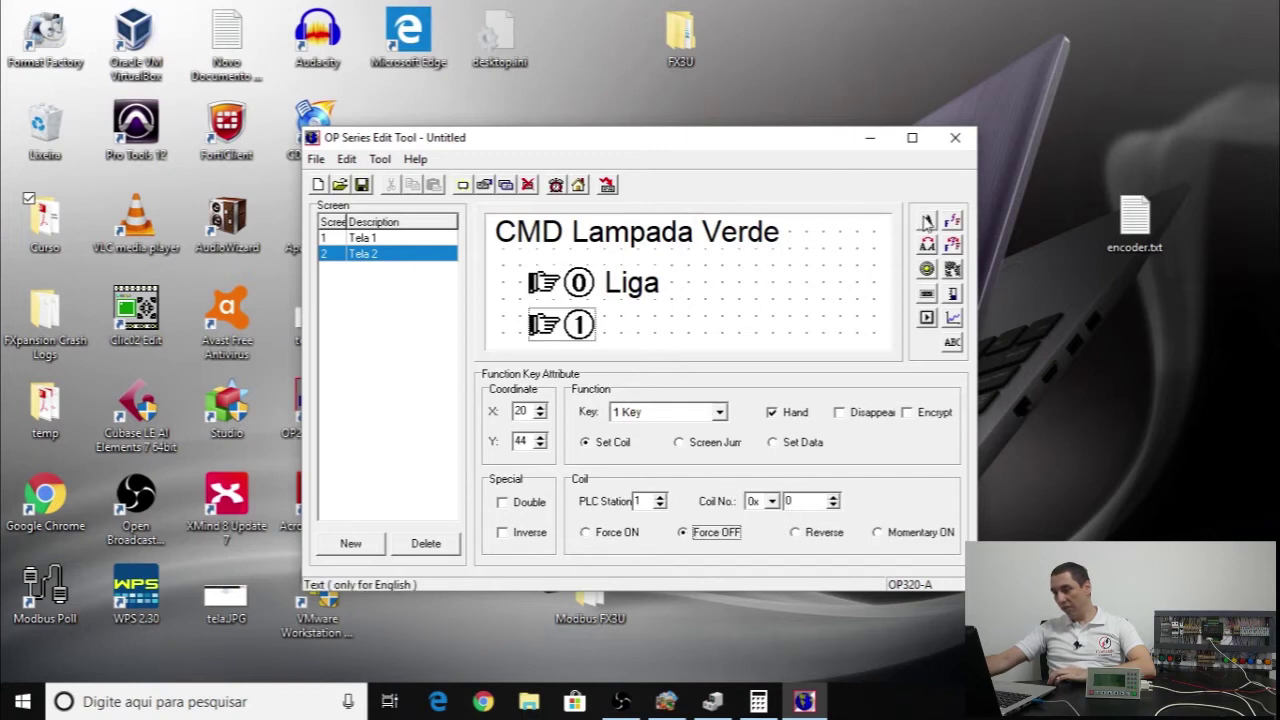
- Add the text "Desliga" beside the 1 key at X 56, Y 44
{"action": "left_click", "coordinate": [927, 220]}
{"action": "left_click", "coordinate": [624, 324]}
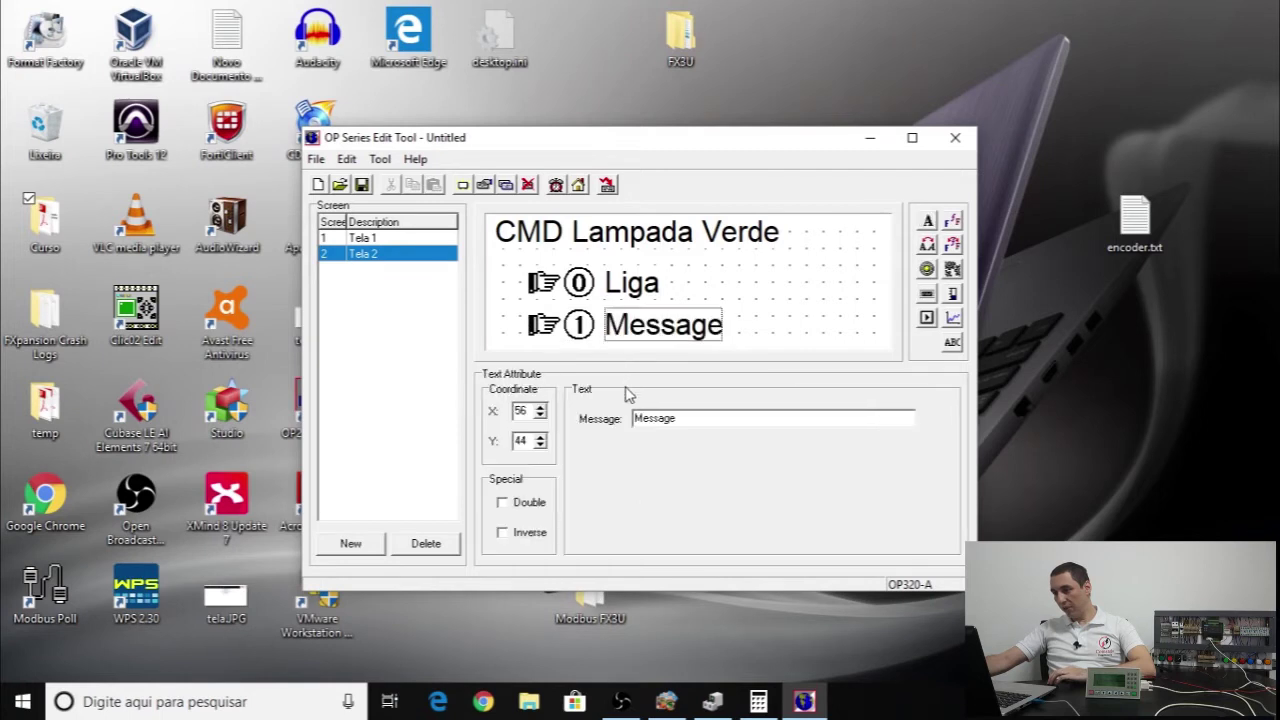
{"action": "left_click_drag", "start_coordinate": [695, 417], "coordinate": [597, 425]}
{"action": "type", "text": "Desliga"}
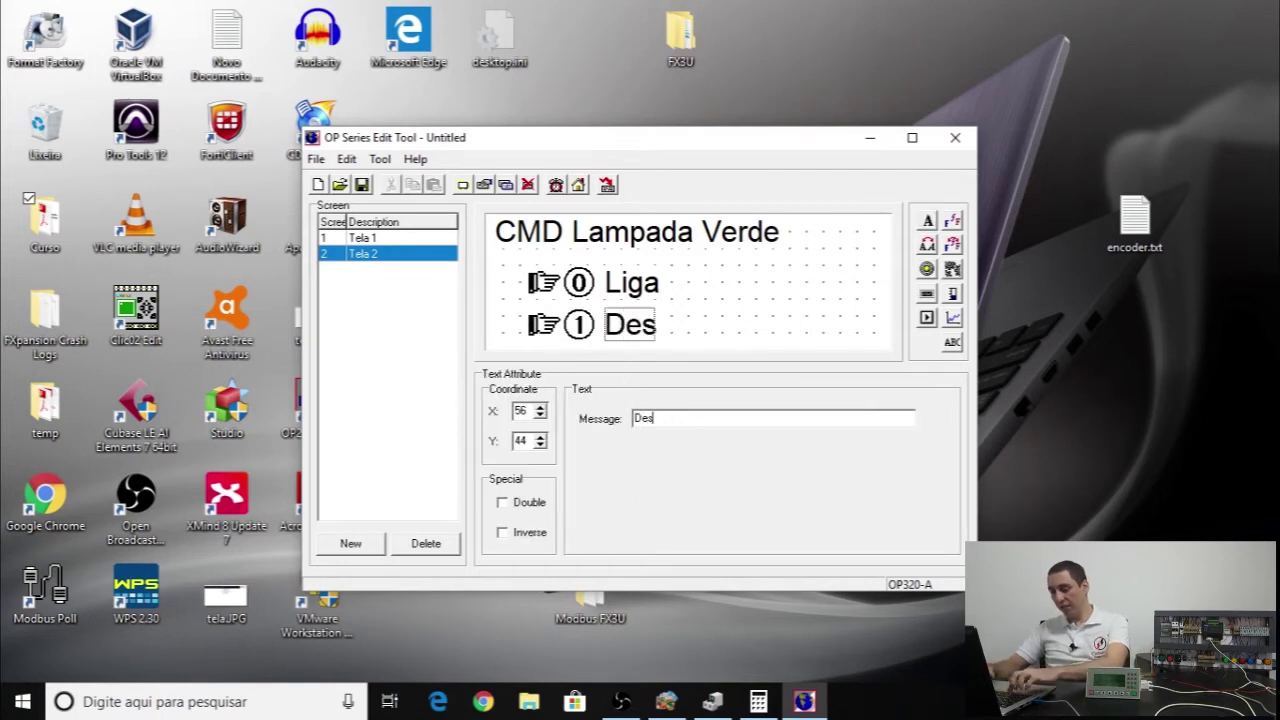
{"action": "left_click", "coordinate": [745, 309]}
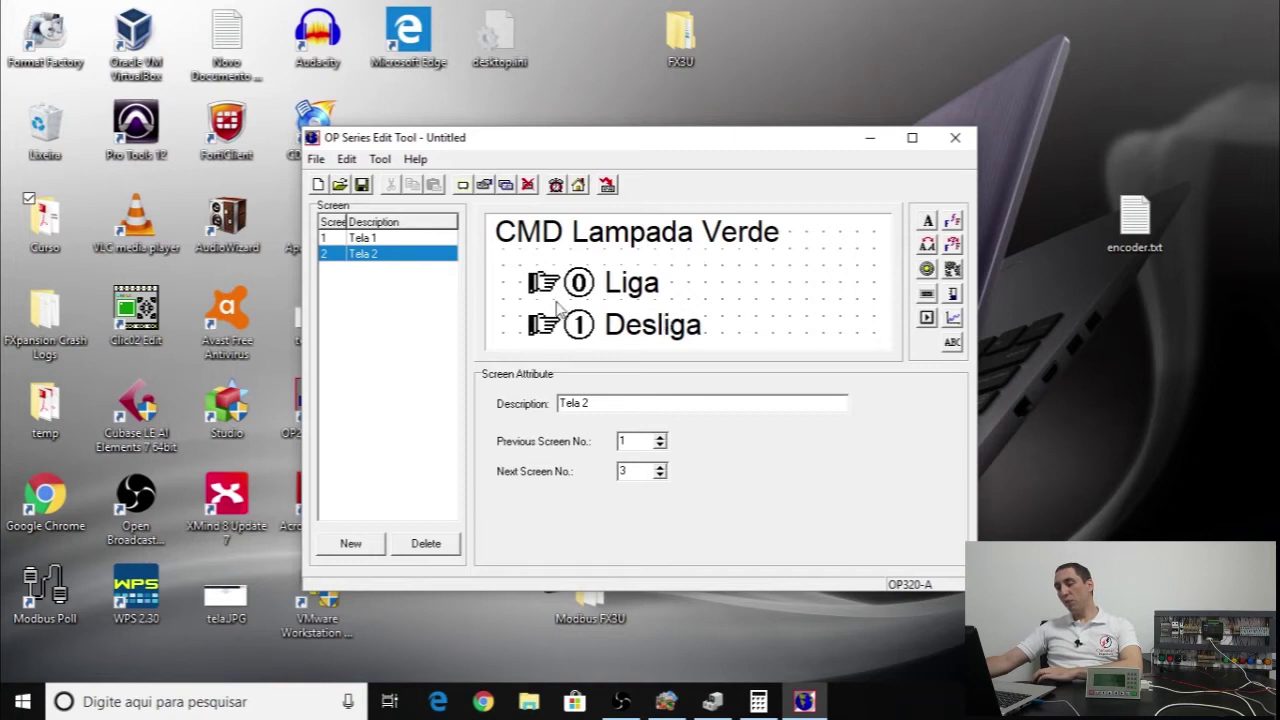
{"action": "left_click", "coordinate": [463, 186]}
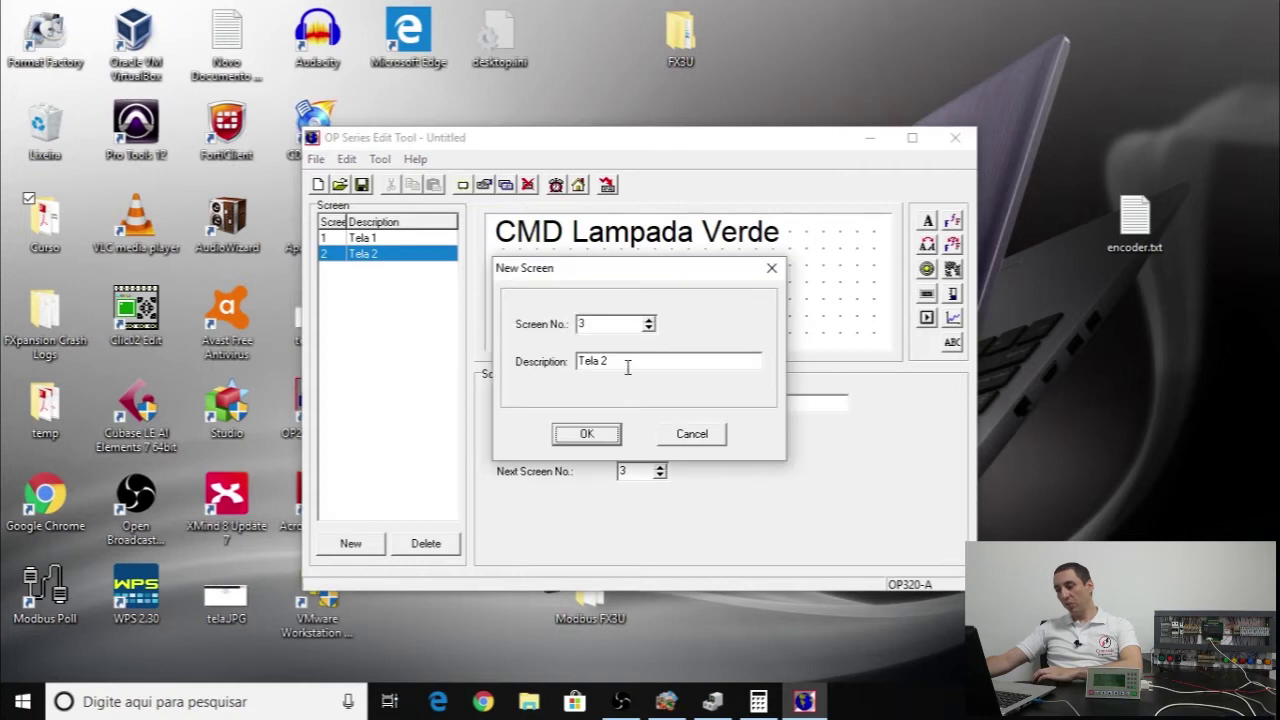
{"action": "key", "text": "BackSpace"}
{"action": "type", "text": "3"}
{"action": "left_click", "coordinate": [586, 434]}
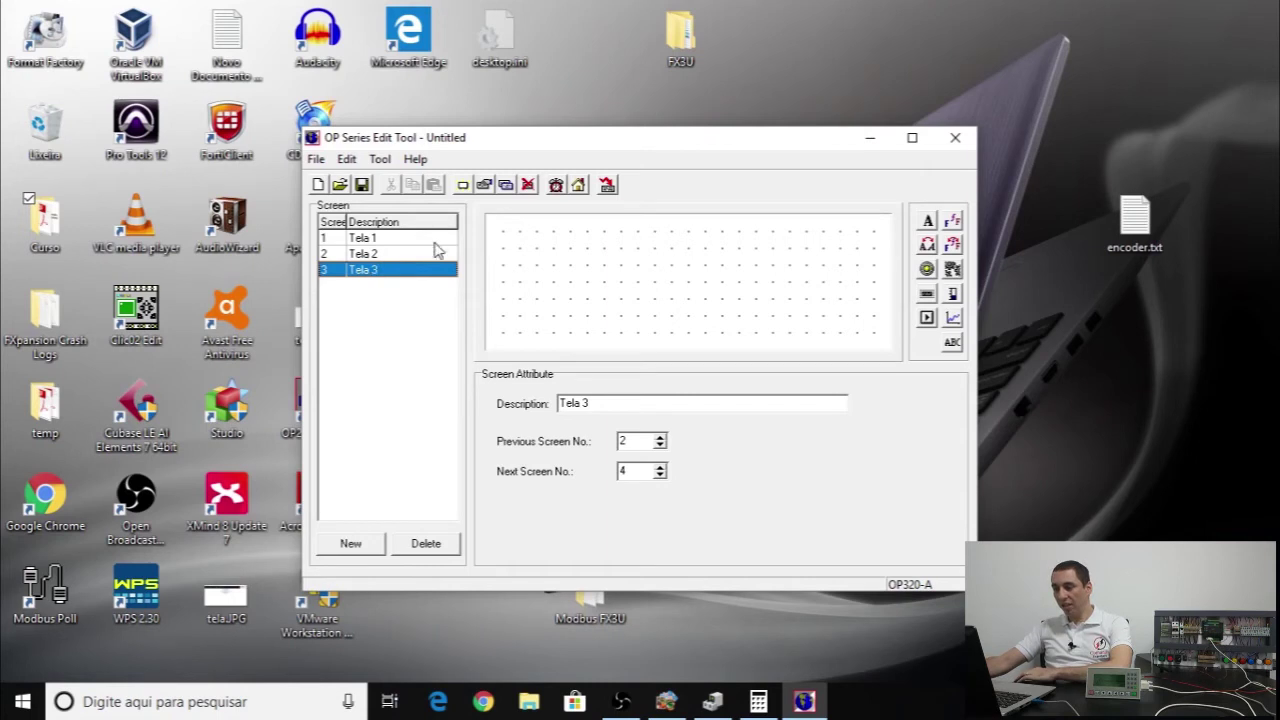
{"action": "left_click", "coordinate": [527, 186]}
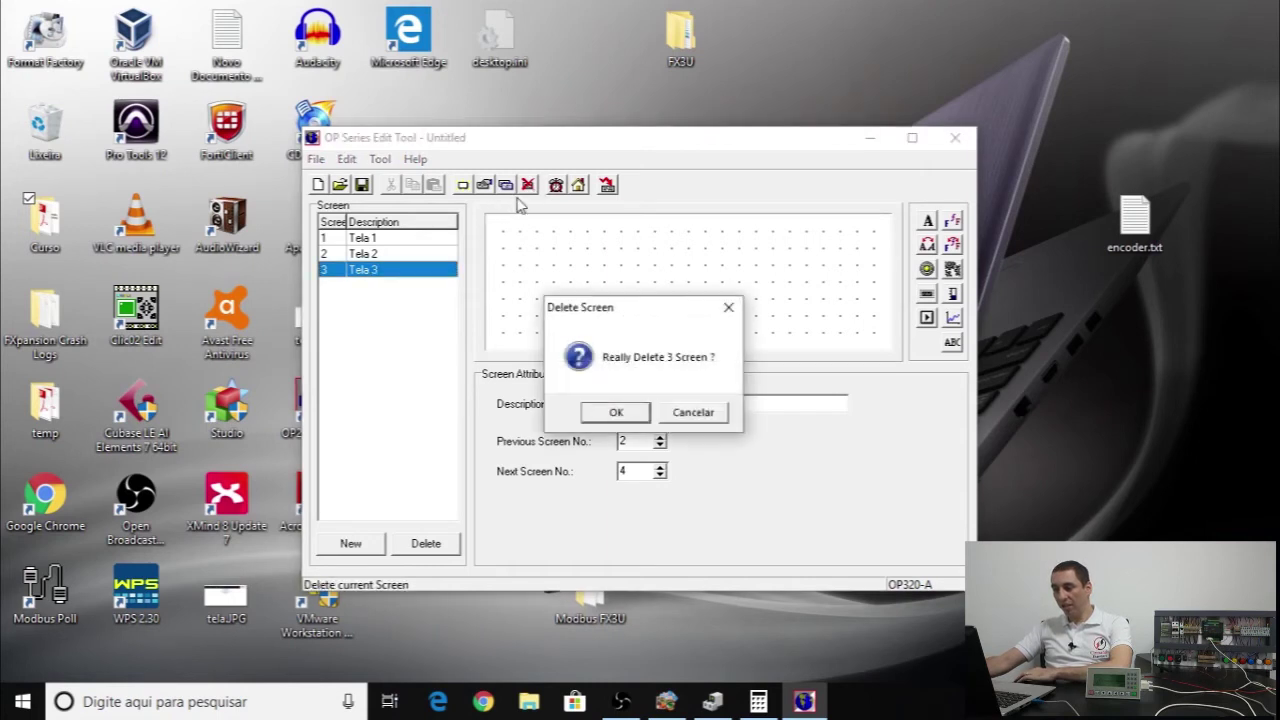
{"action": "left_click", "coordinate": [616, 412]}
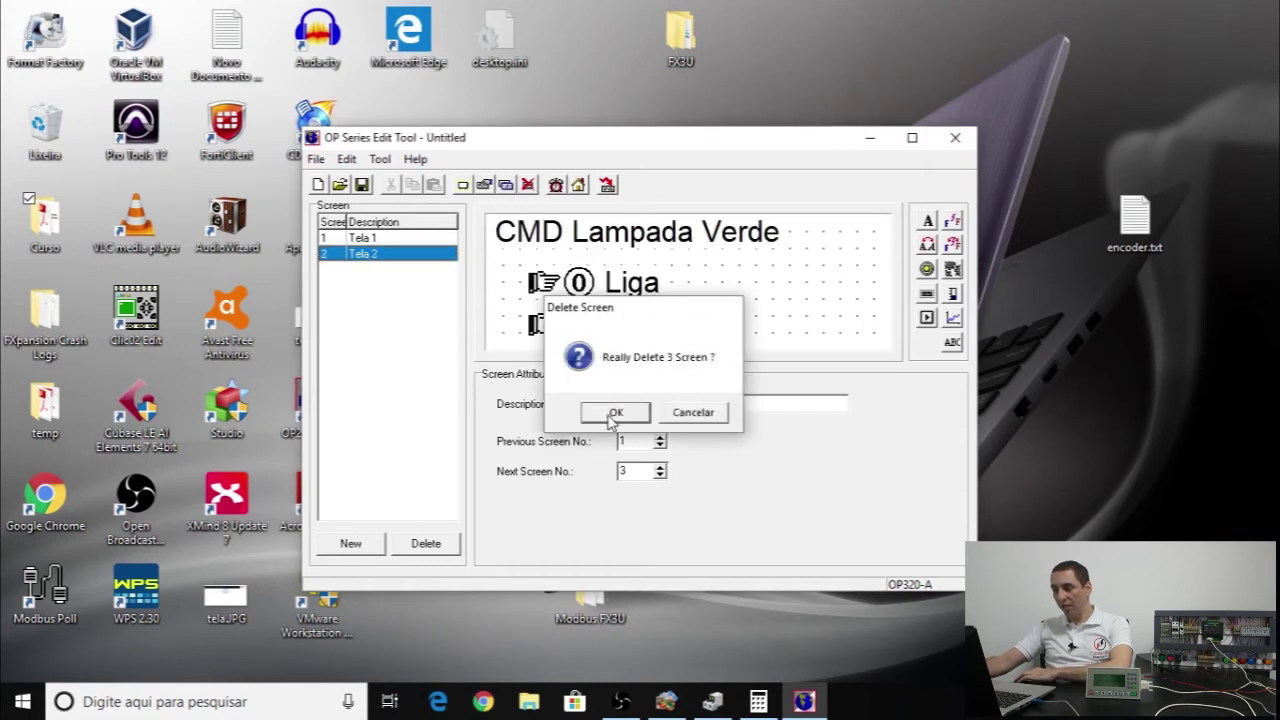
- Copy screen 2 to screen 3 and set the copy's description to "Tela 3"
{"action": "left_click", "coordinate": [506, 186]}
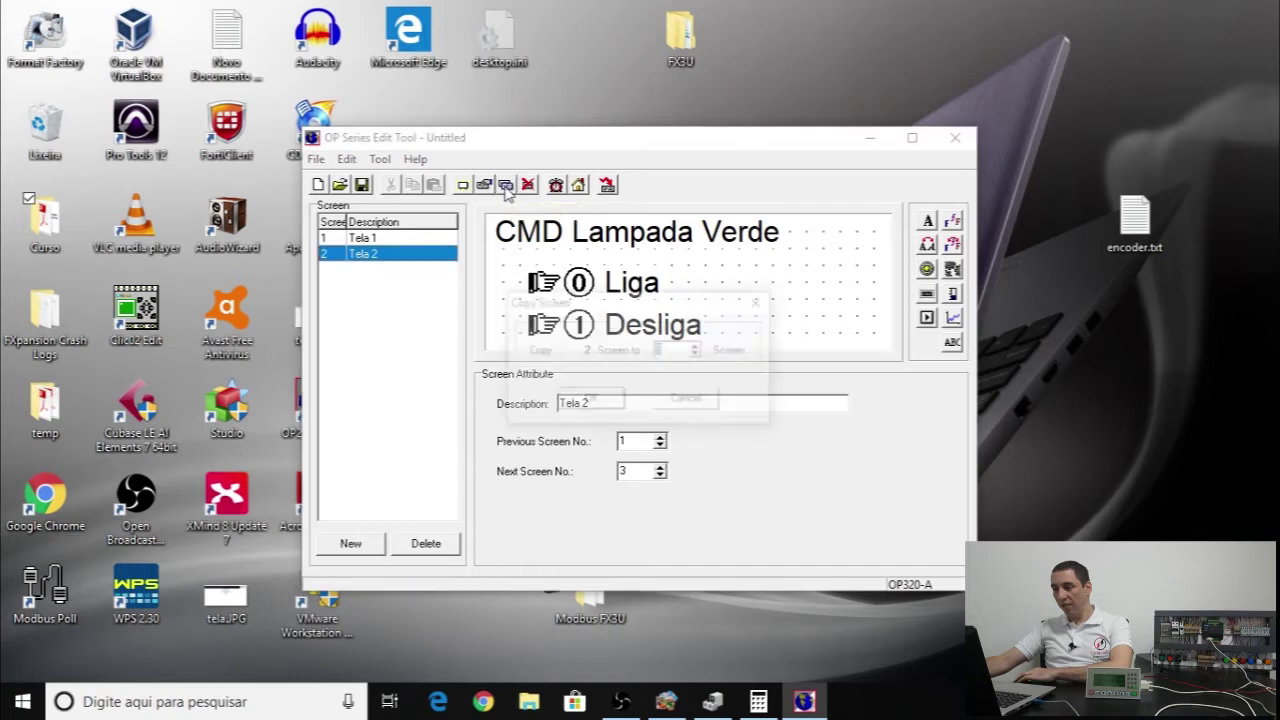
{"action": "left_click", "coordinate": [592, 399]}
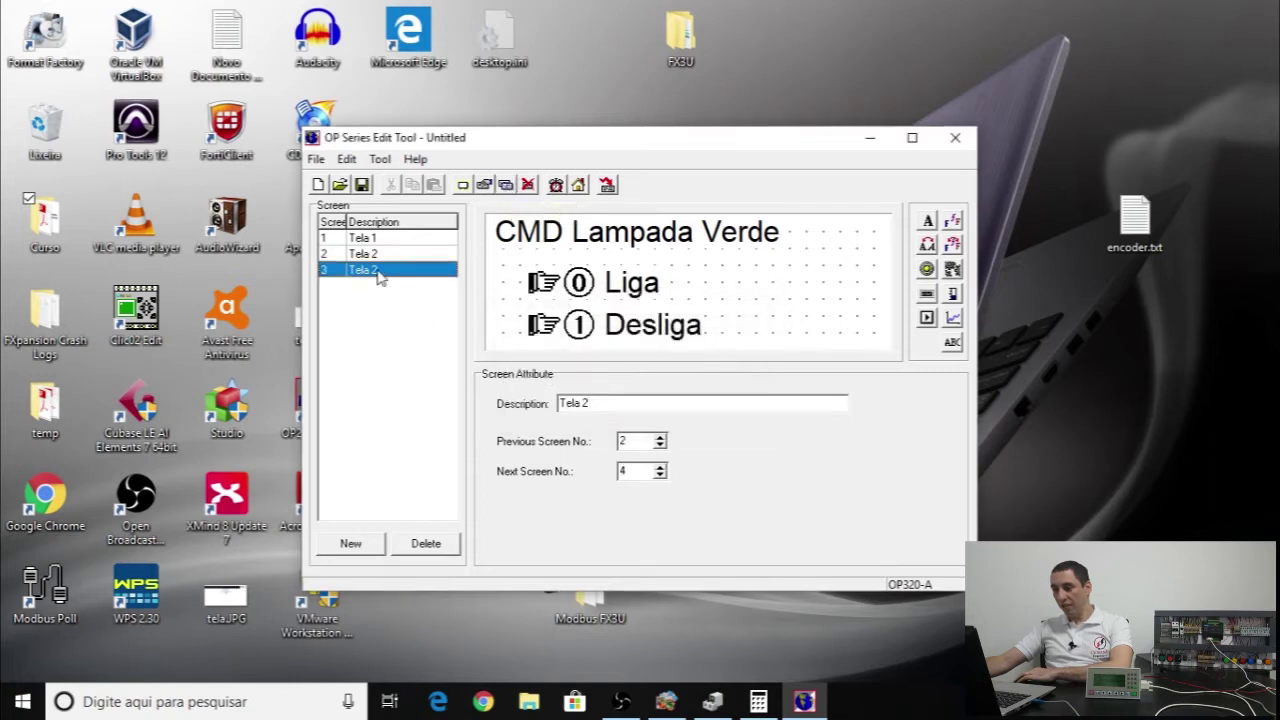
{"action": "left_click", "coordinate": [610, 403]}
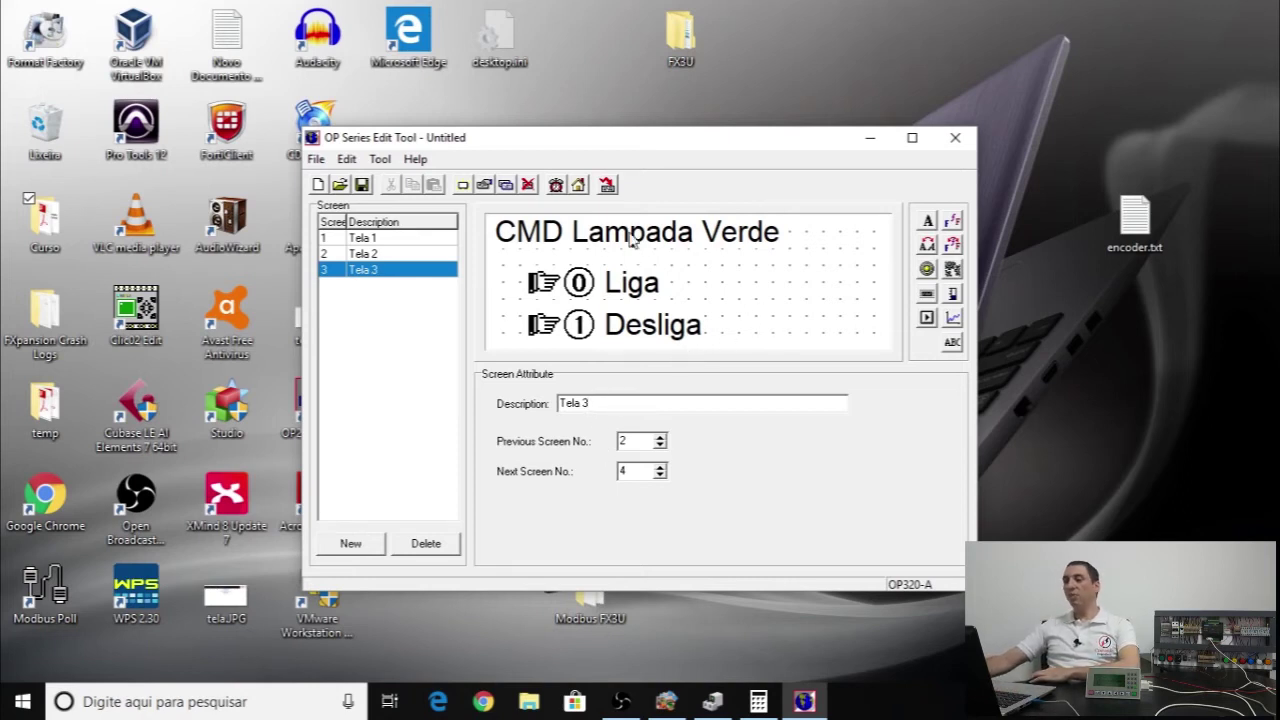
- Change the title text on Tela 3 to "CMD Lampada Amarela"
{"action": "left_click", "coordinate": [753, 242]}
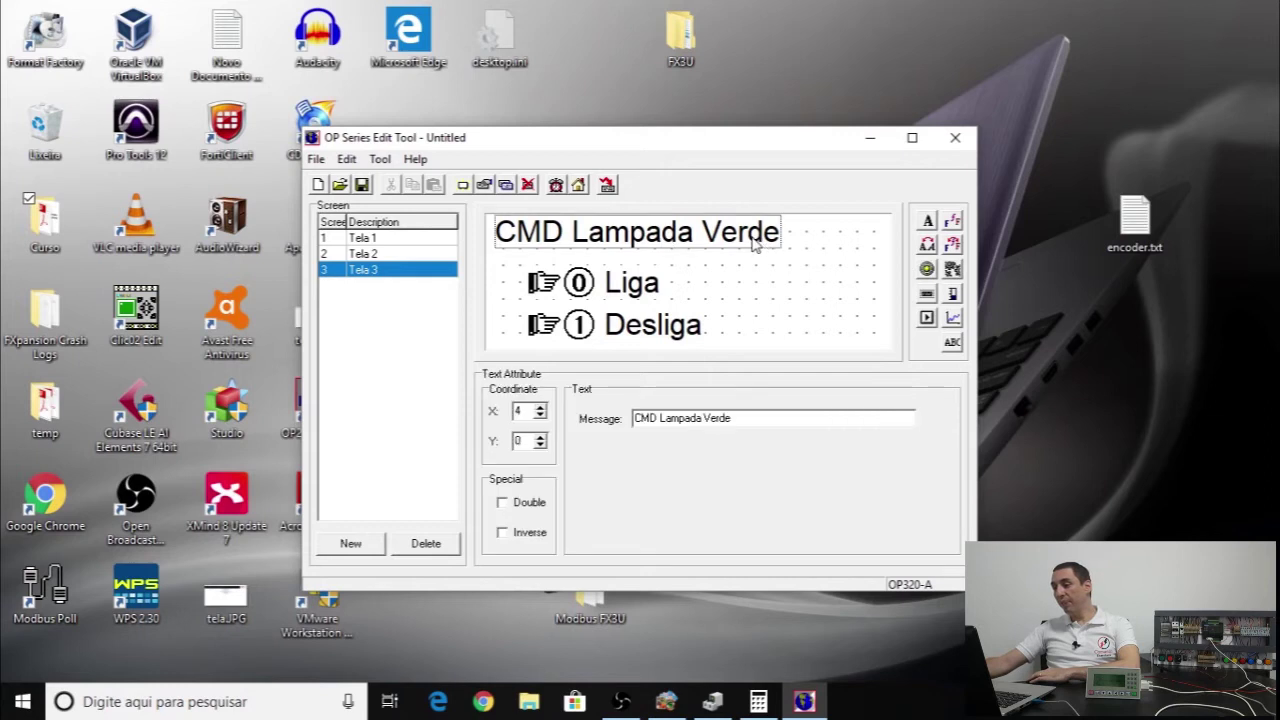
{"action": "double_click", "coordinate": [720, 418]}
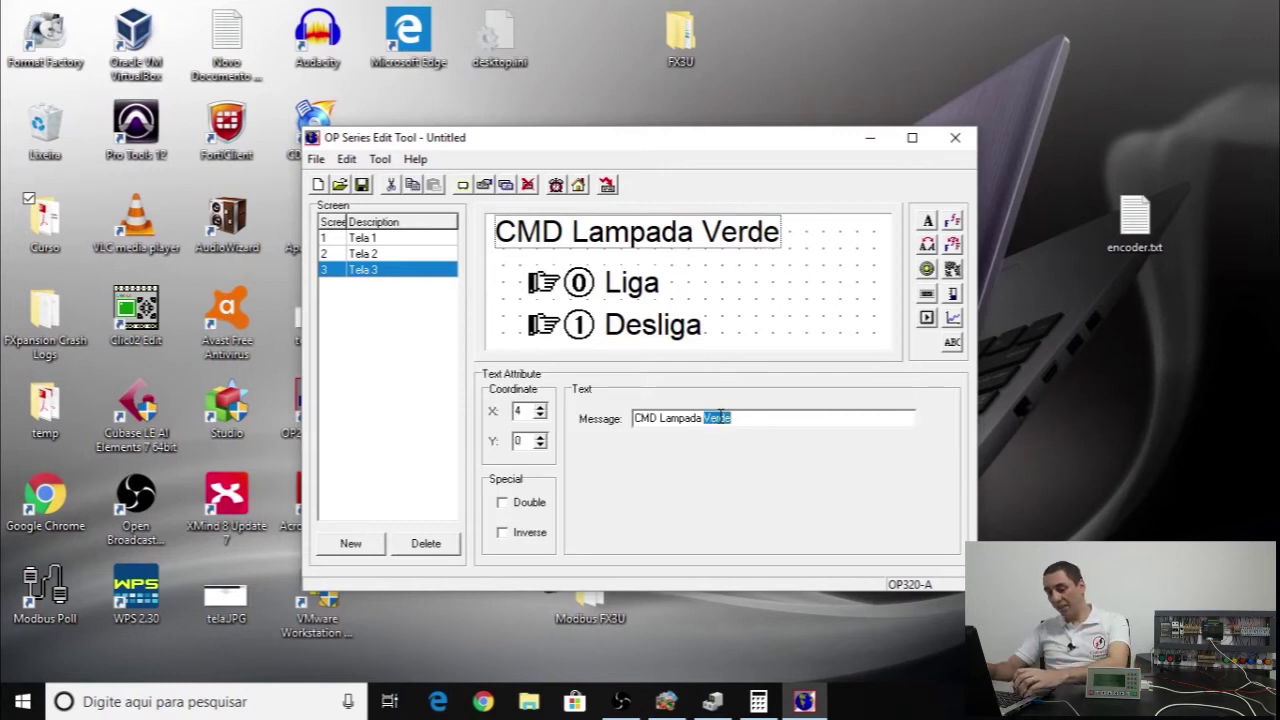
{"action": "type", "text": "Amarela"}
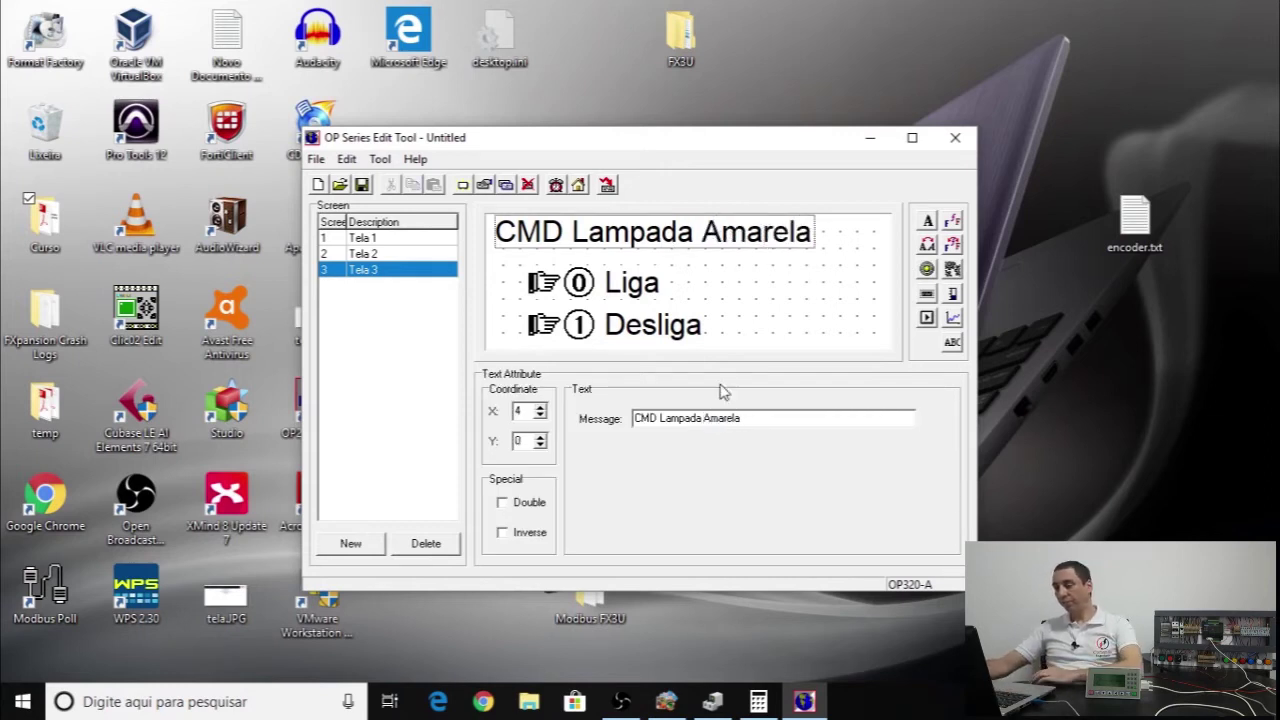
{"action": "left_click", "coordinate": [724, 310]}
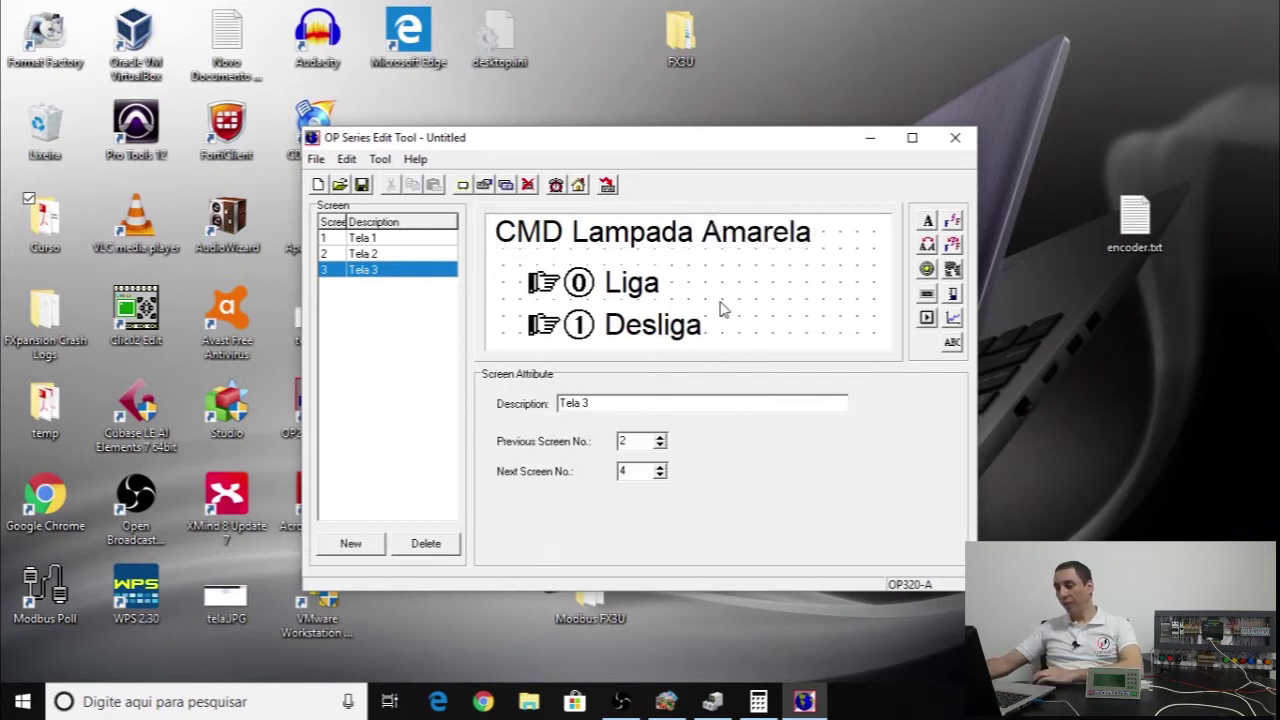
- Reassign the function key beside "Liga" on Tela 3 to the 2 Key
{"action": "left_click", "coordinate": [581, 286]}
{"action": "left_click", "coordinate": [719, 412]}
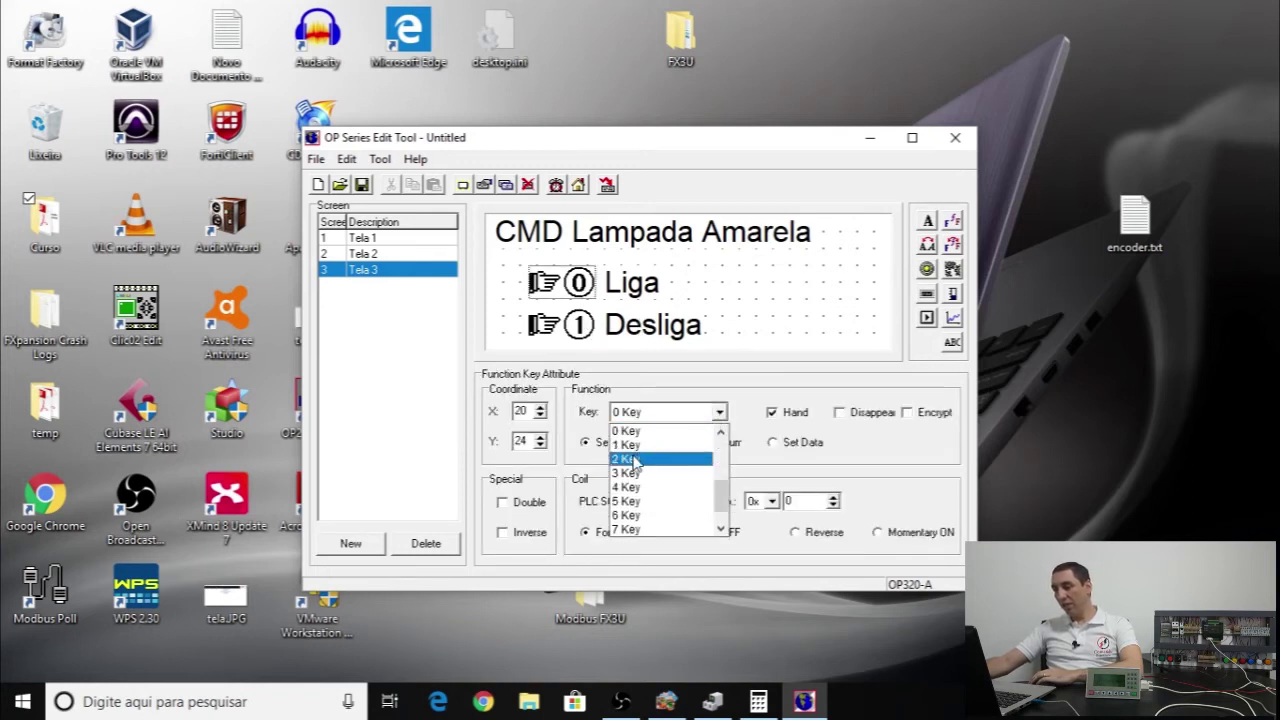
{"action": "left_click", "coordinate": [635, 460]}
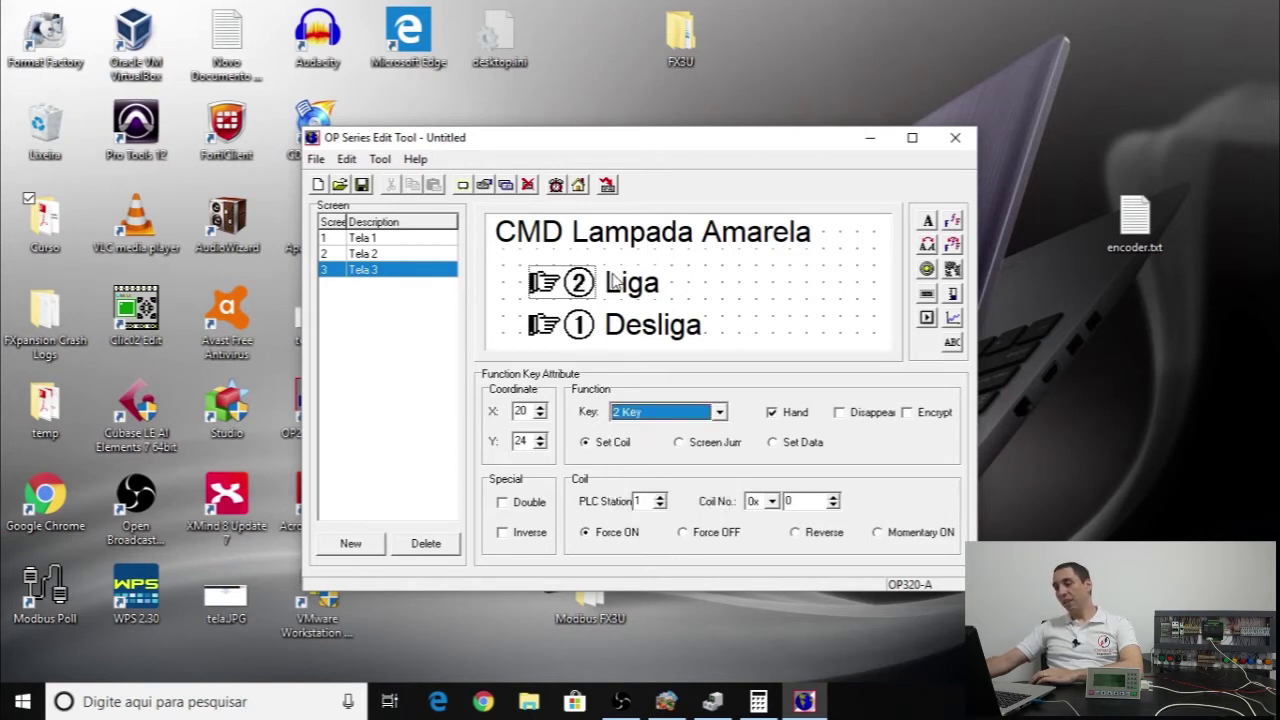
- Delete the "Desliga" text and the 1 key from Tela 3
{"action": "left_click", "coordinate": [695, 332]}
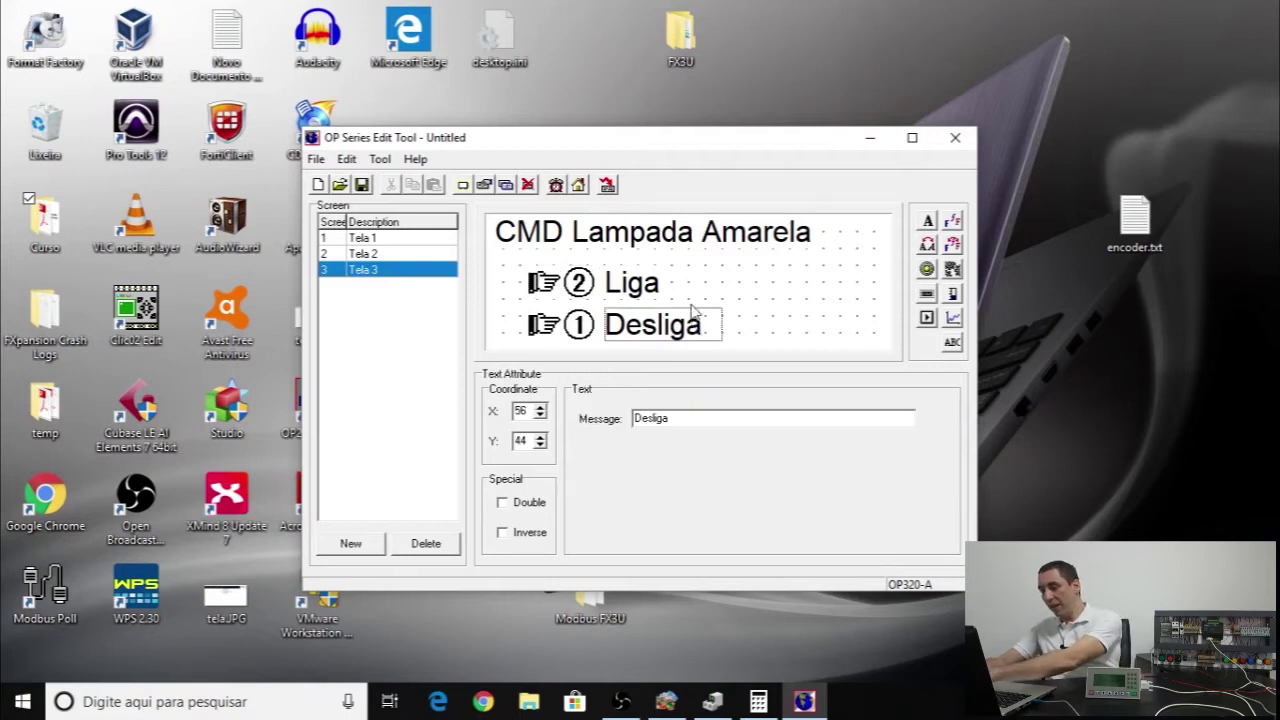
{"action": "left_click", "coordinate": [585, 288]}
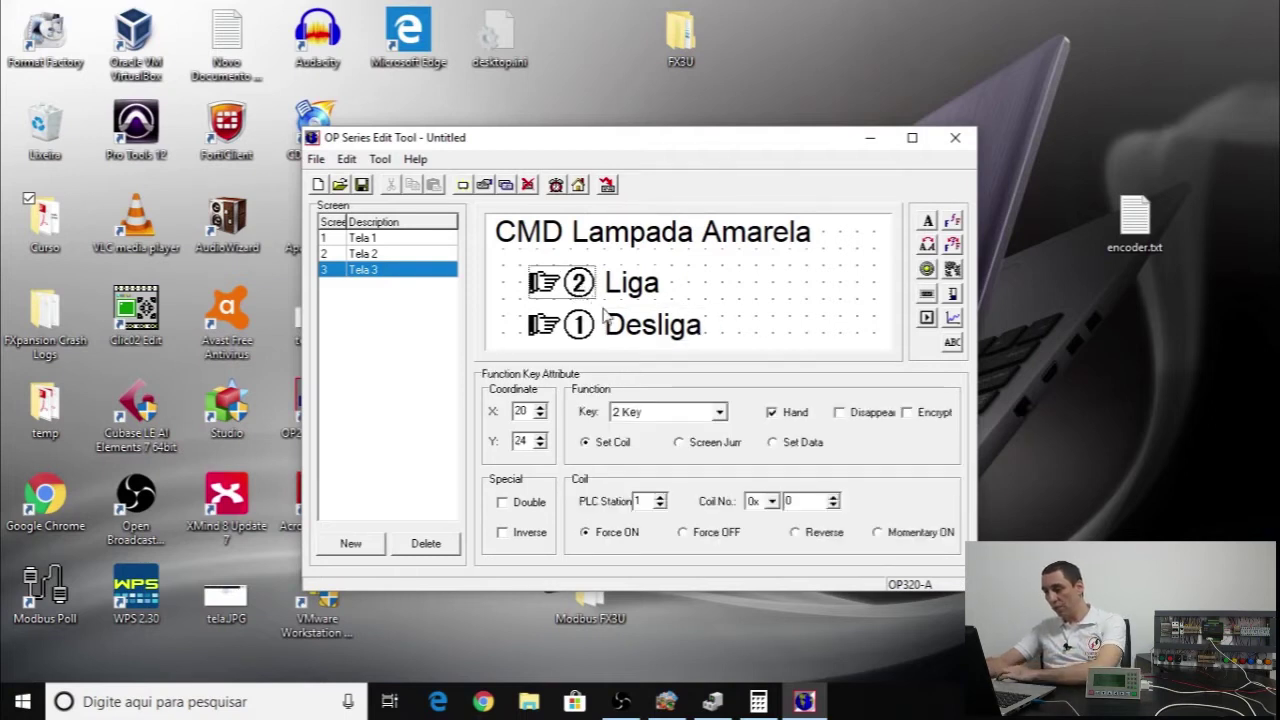
{"action": "left_click", "coordinate": [637, 334]}
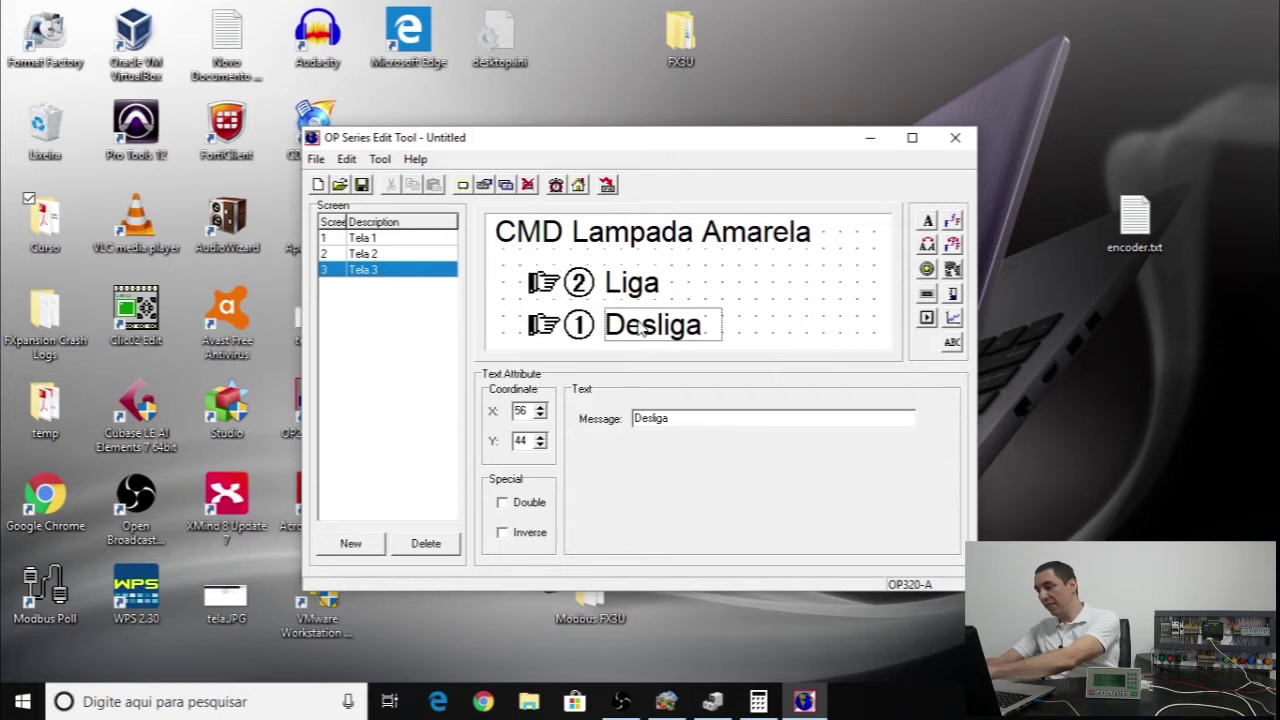
{"action": "key", "text": "Delete"}
{"action": "left_click", "coordinate": [572, 325]}
{"action": "key", "text": "Delete"}
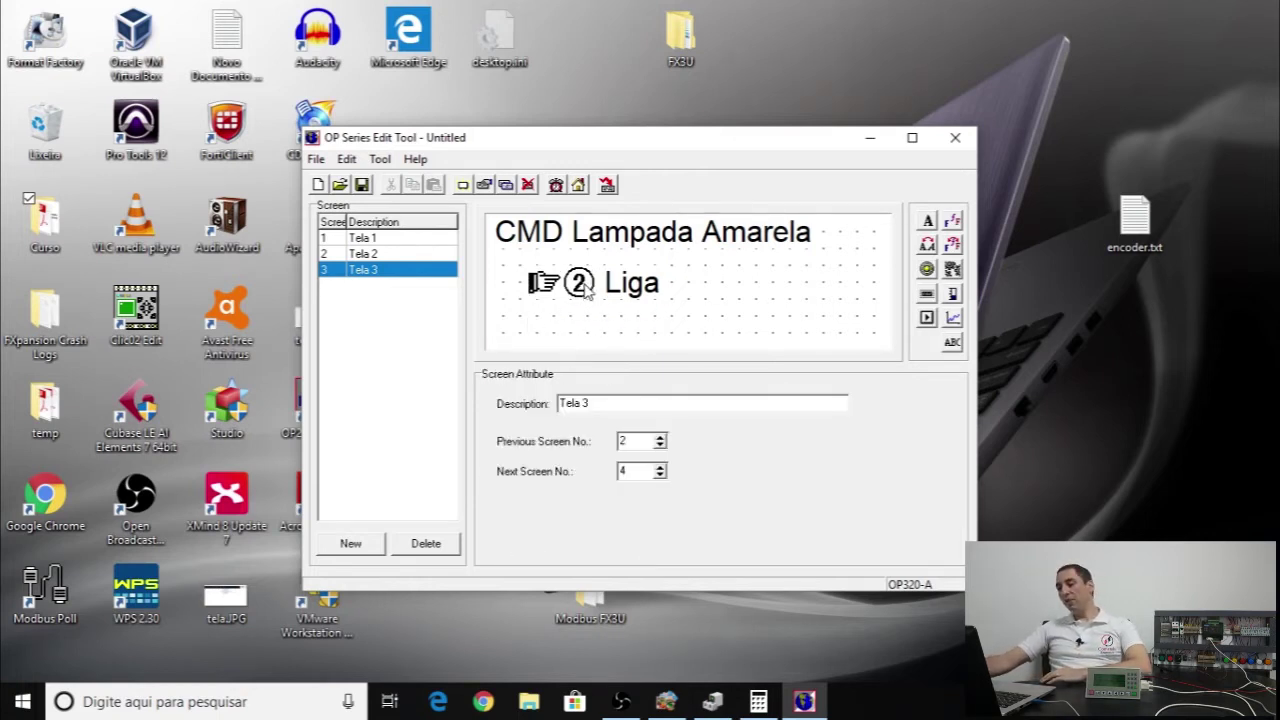
- Change the text beside the 2 key on Tela 3 to "Liga/Desliga"
{"action": "left_click", "coordinate": [652, 288]}
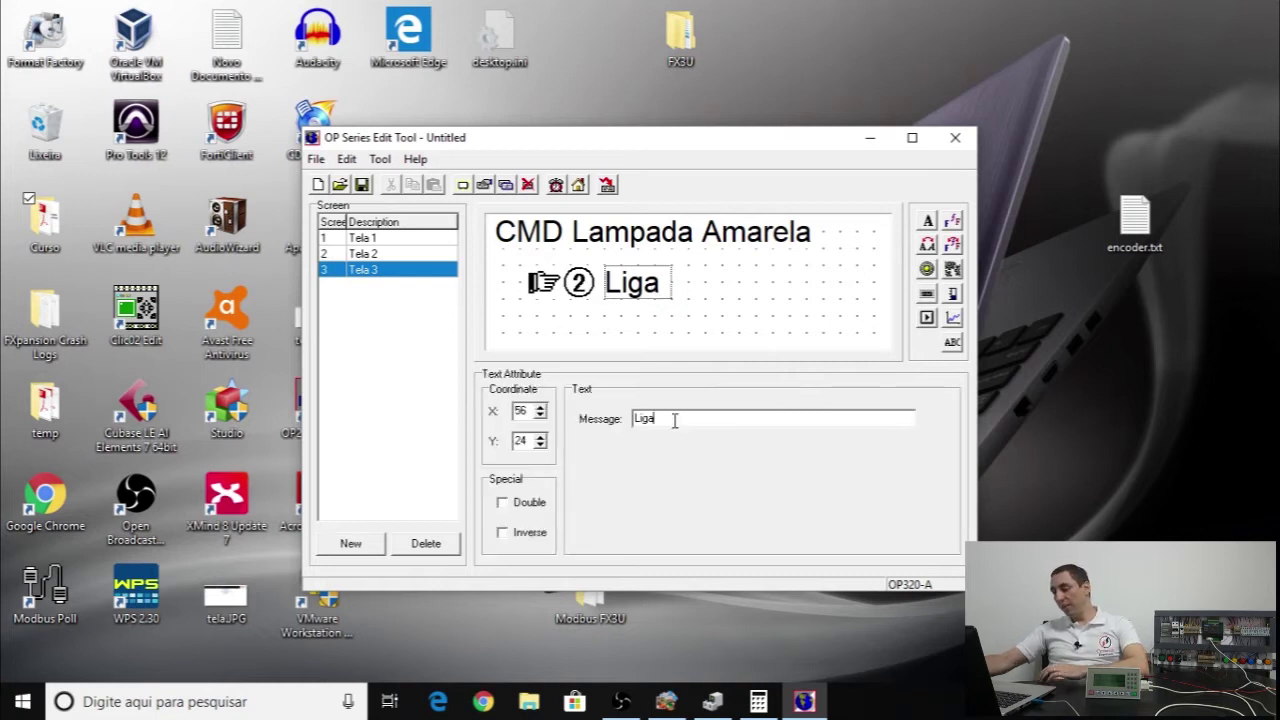
{"action": "type", "text": "/"}
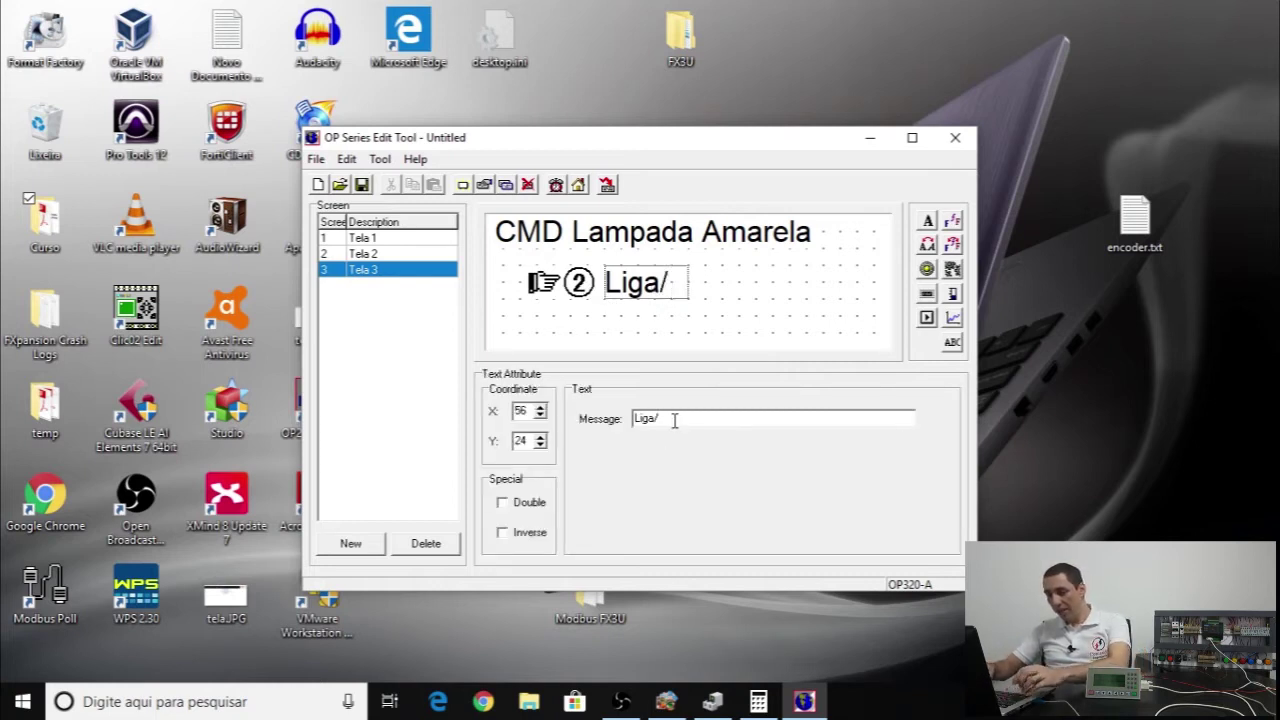
{"action": "type", "text": "Desliga"}
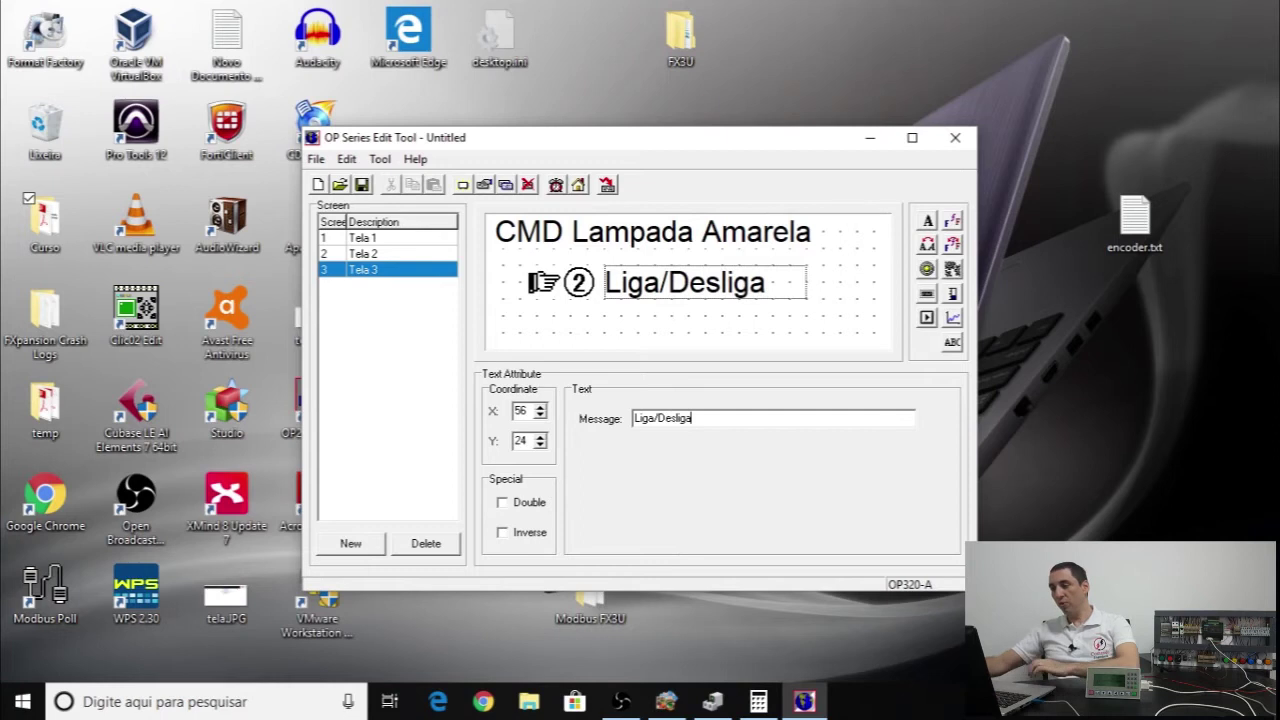
- Set the coil action of the 2 key on Tela 3 to Reverse and its coil number to 0x 1
{"action": "left_click", "coordinate": [562, 288]}
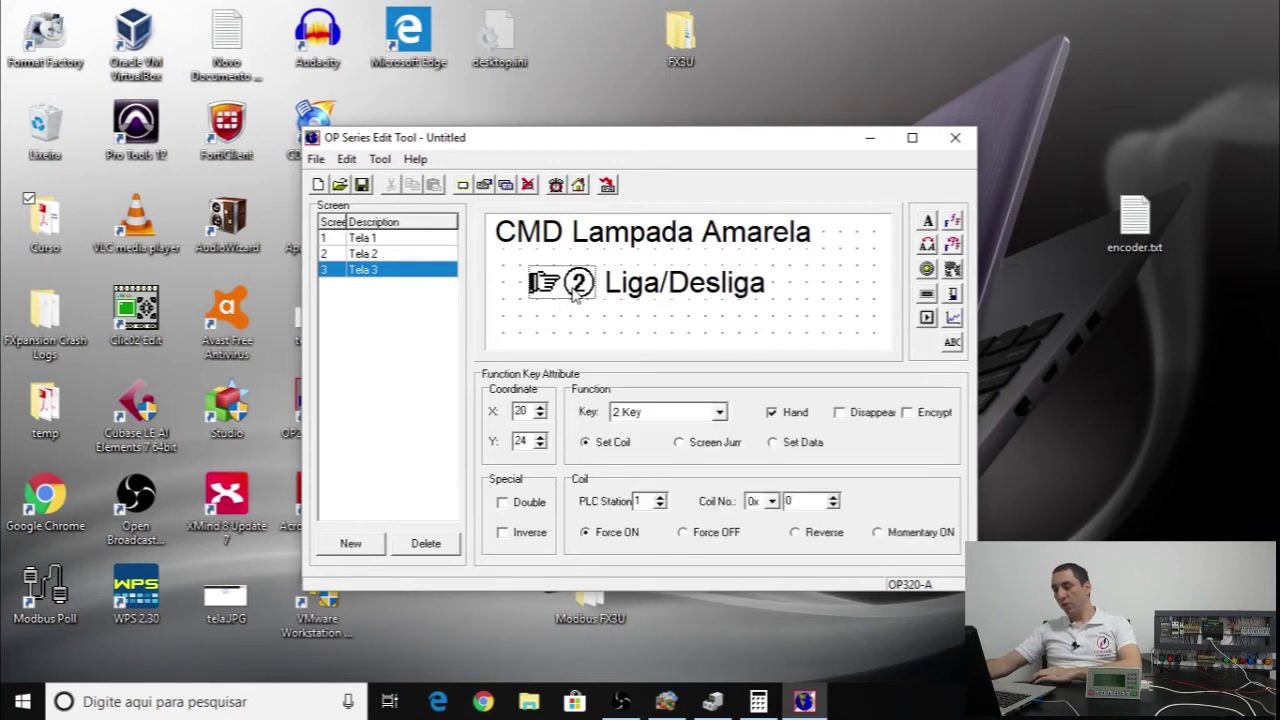
{"action": "left_click", "coordinate": [684, 534]}
{"action": "left_click", "coordinate": [796, 534]}
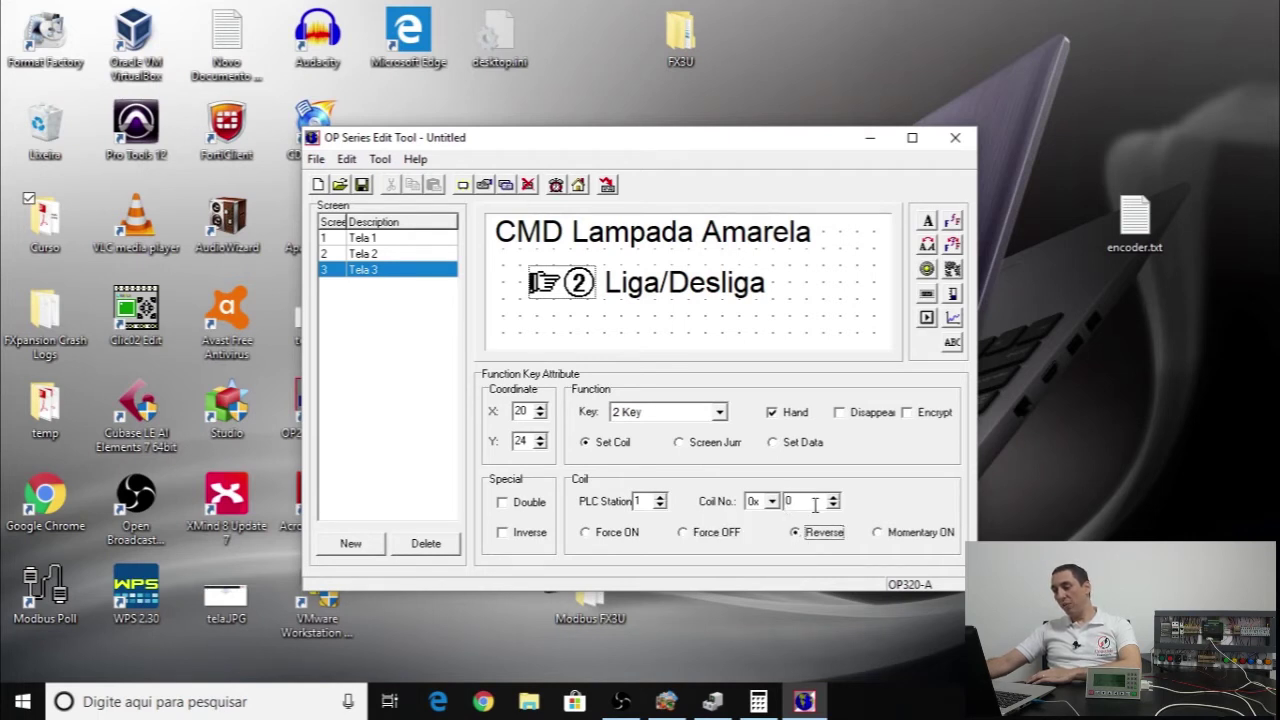
{"action": "left_click", "coordinate": [834, 498]}
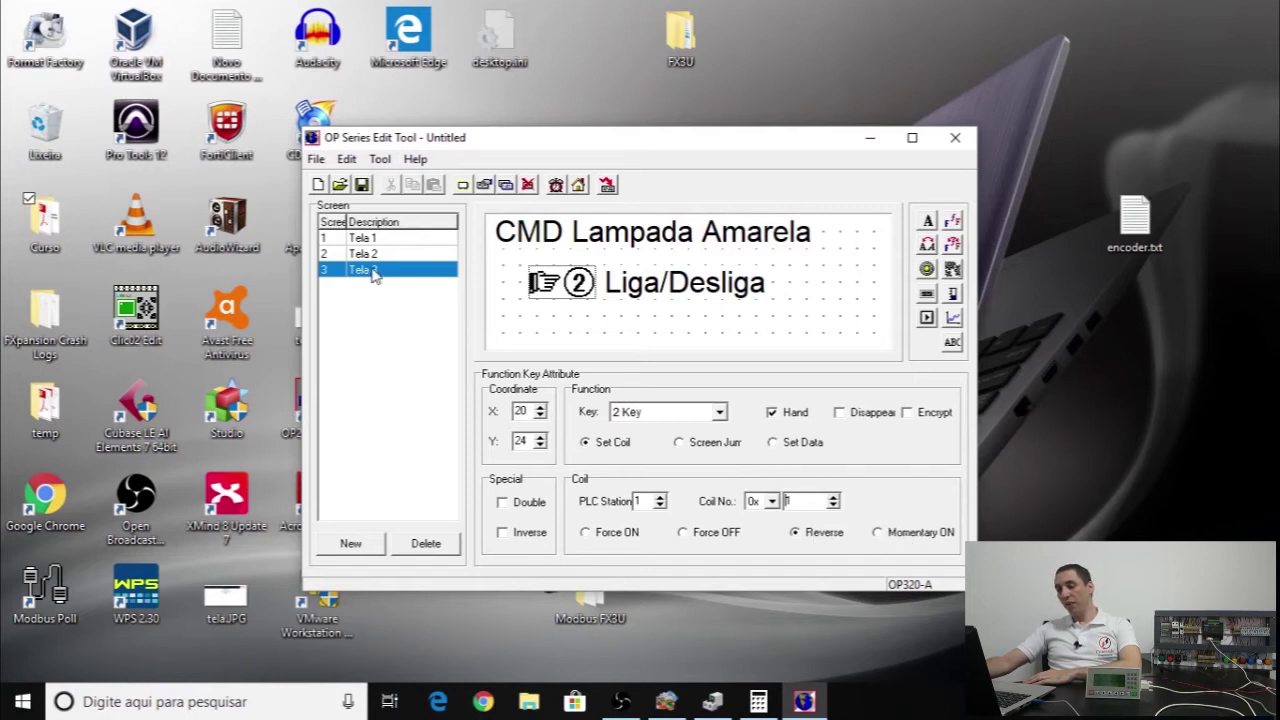
- Copy screen 3 to screen 4 and set the copy's description to "Tela 4"
{"action": "left_click", "coordinate": [506, 186]}
{"action": "left_click", "coordinate": [612, 398]}
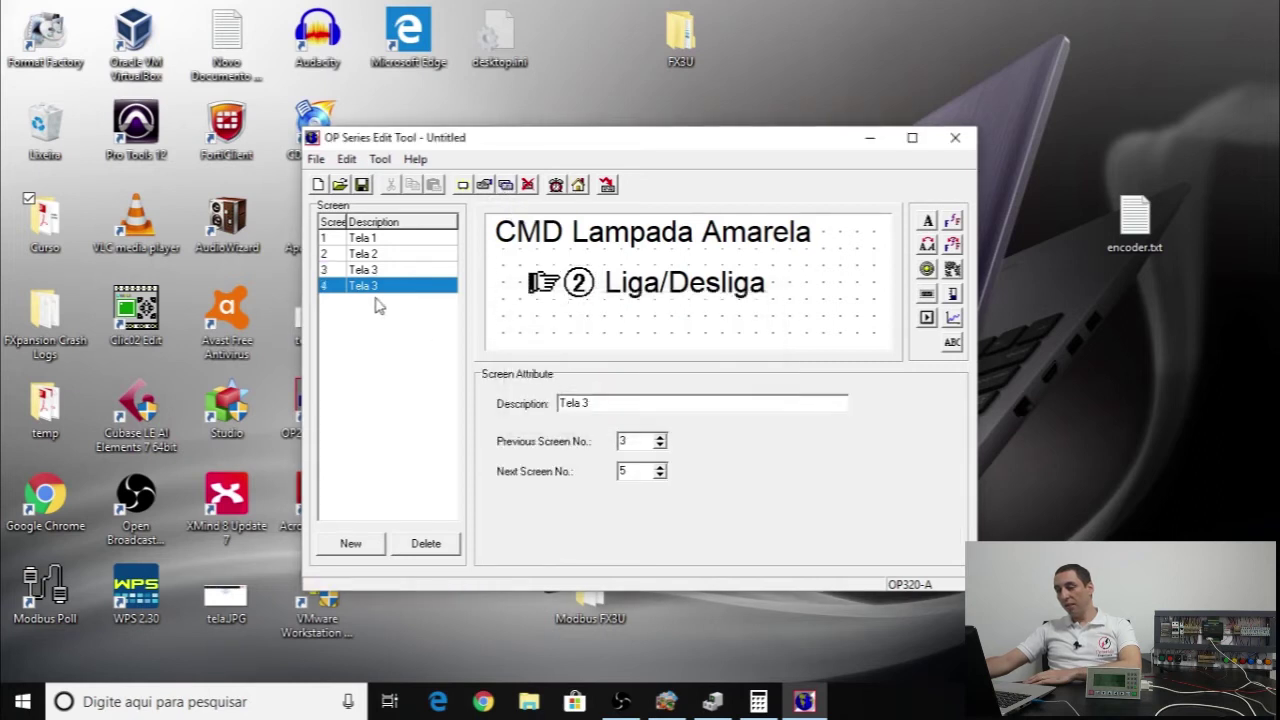
{"action": "left_click", "coordinate": [620, 402]}
{"action": "key", "text": "BackSpace"}
{"action": "type", "text": "4"}
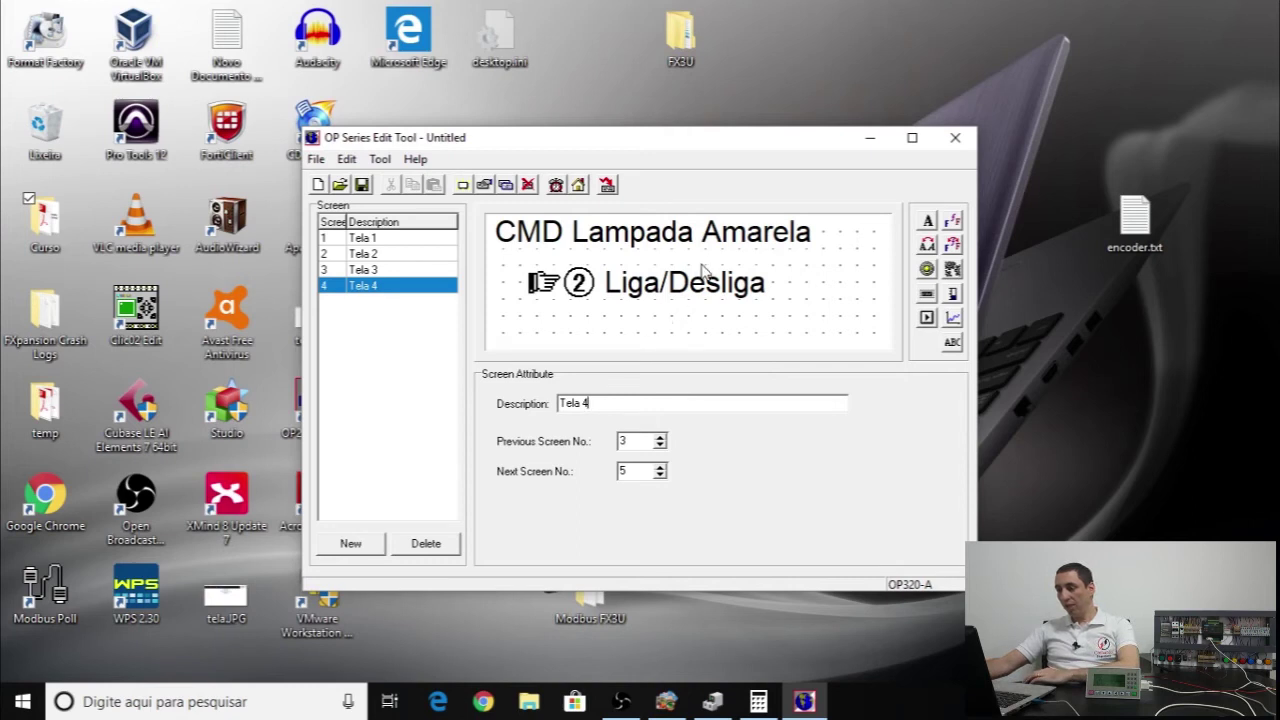
- Change the title text on Tela 4 to "CMD Lampada Vermelha"
{"action": "left_click", "coordinate": [757, 234]}
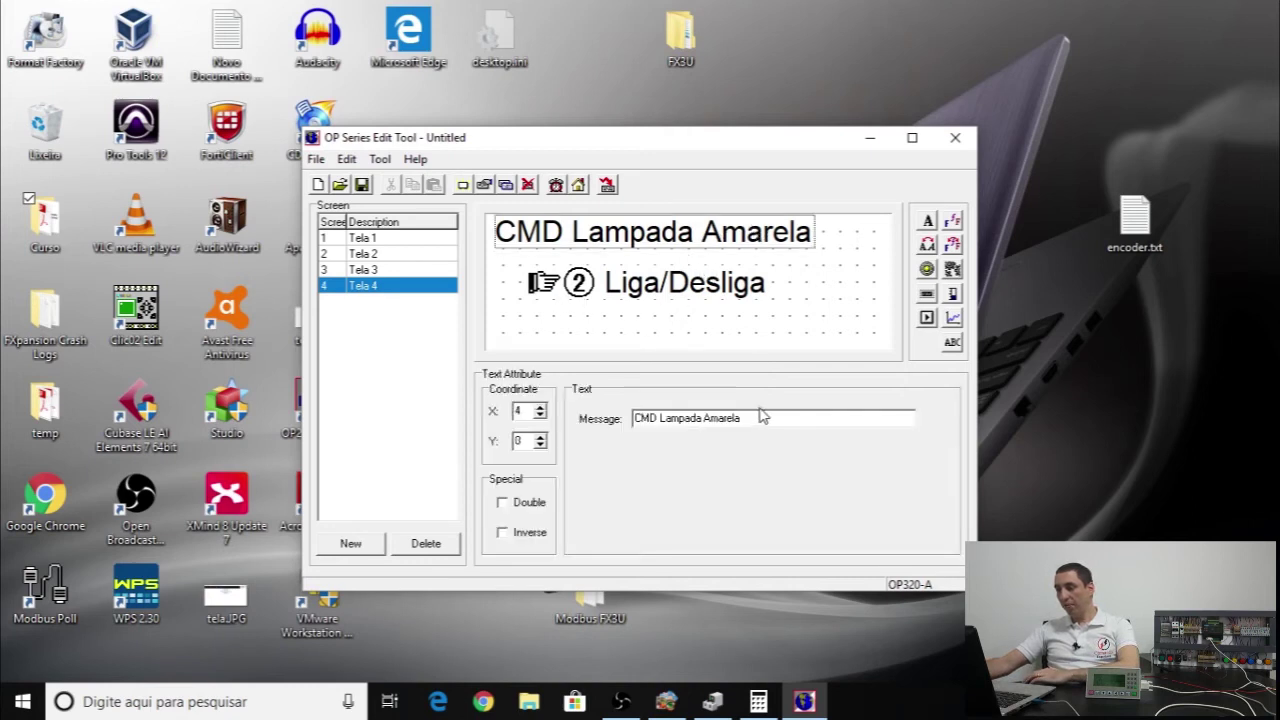
{"action": "double_click", "coordinate": [723, 419]}
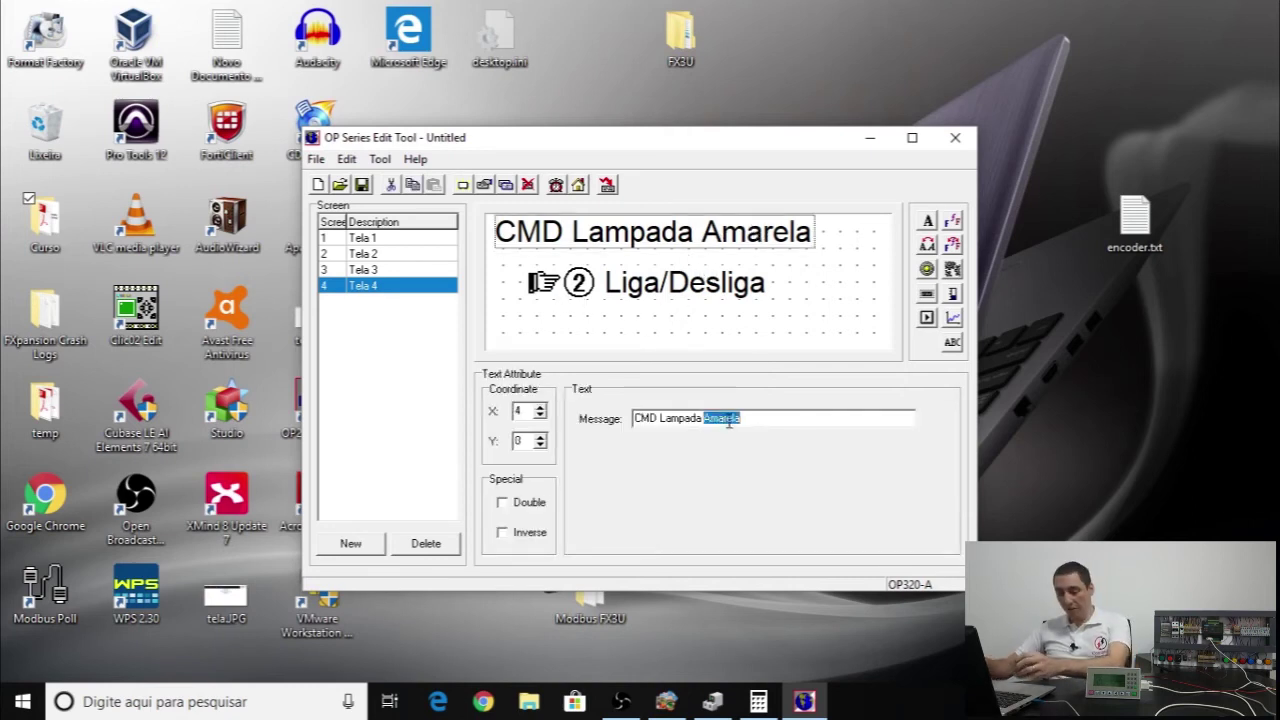
{"action": "type", "text": "Vermelha"}
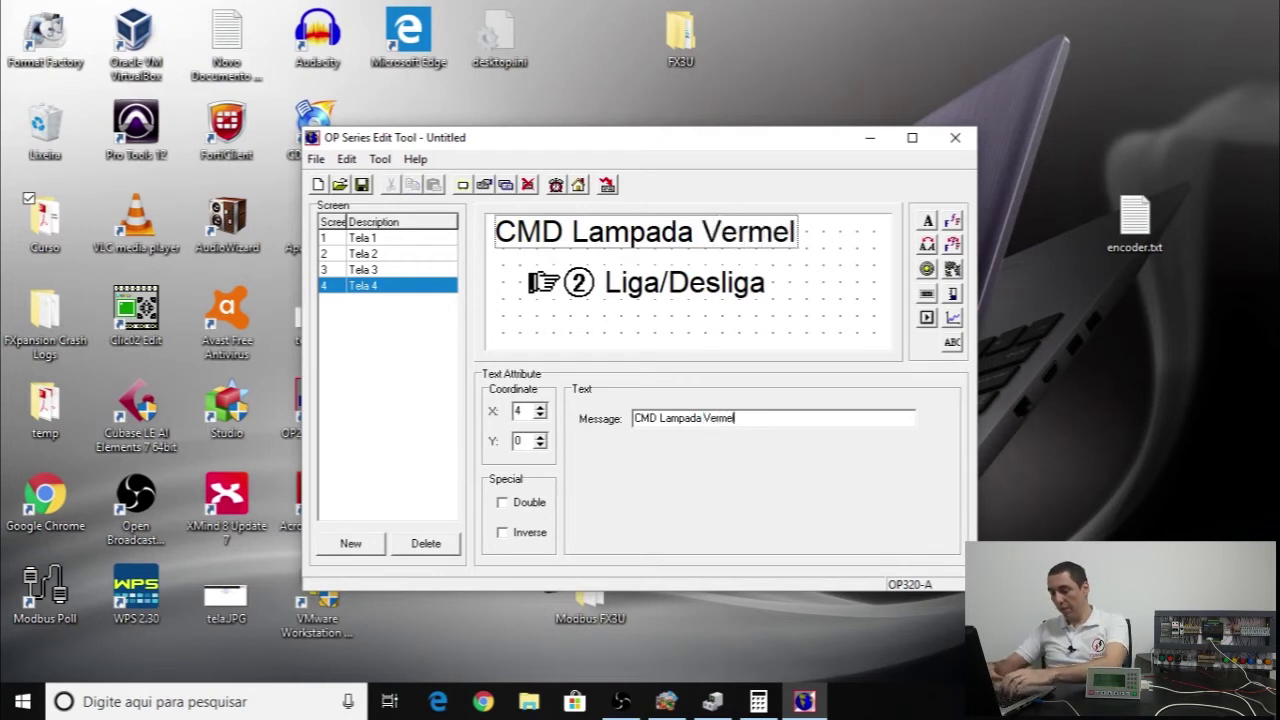
{"action": "left_click", "coordinate": [706, 332]}
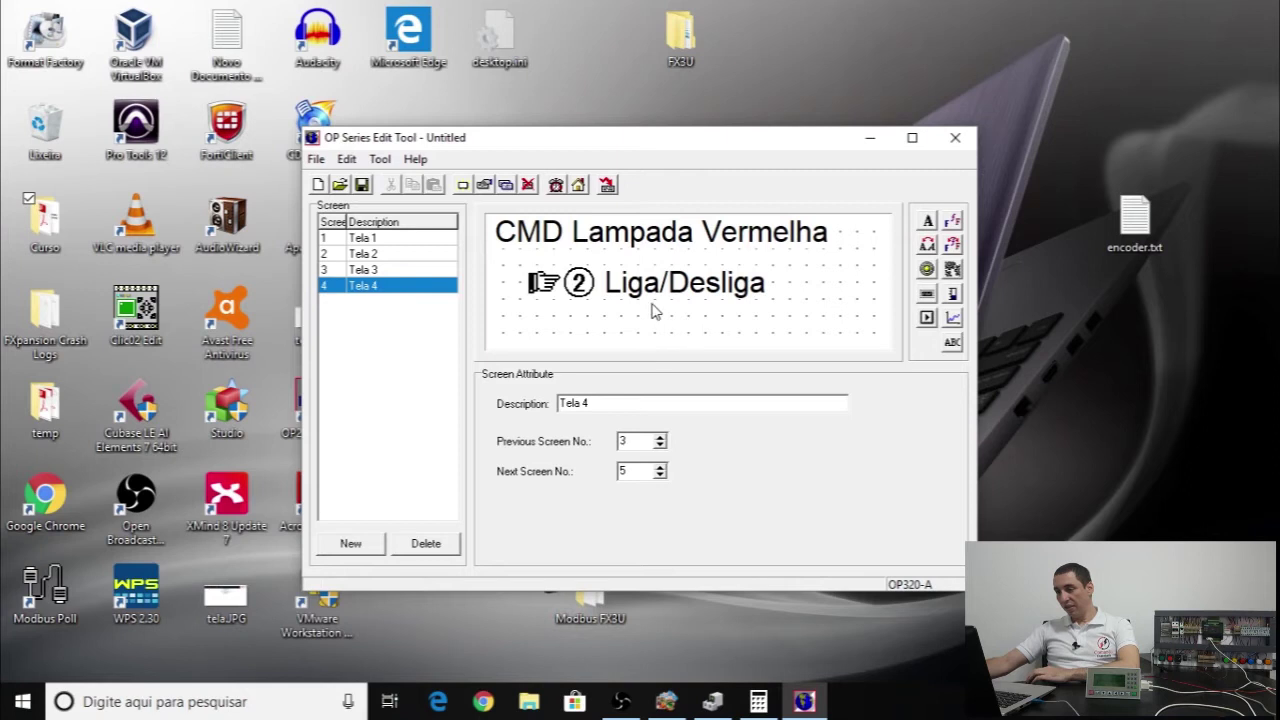
- Shorten the text beside the function key on Tela 4 to "Liga"
{"action": "left_click", "coordinate": [676, 285]}
{"action": "double_click", "coordinate": [678, 420]}
{"action": "left_click", "coordinate": [706, 414]}
{"action": "key", "text": "BackSpace"}
{"action": "key", "text": "BackSpace"}
{"action": "key", "text": "BackSpace"}
{"action": "key", "text": "BackSpace"}
{"action": "key", "text": "BackSpace"}
{"action": "key", "text": "BackSpace"}
{"action": "key", "text": "BackSpace"}
{"action": "key", "text": "BackSpace"}
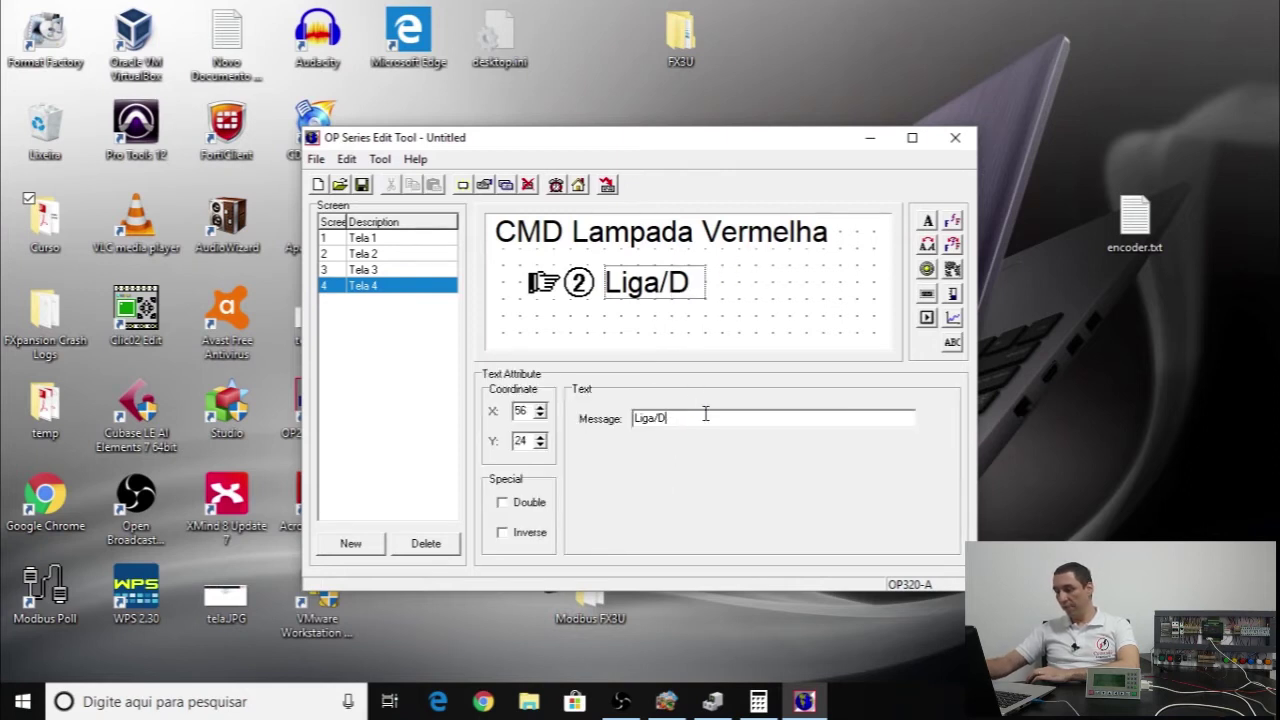
{"action": "left_click", "coordinate": [600, 342]}
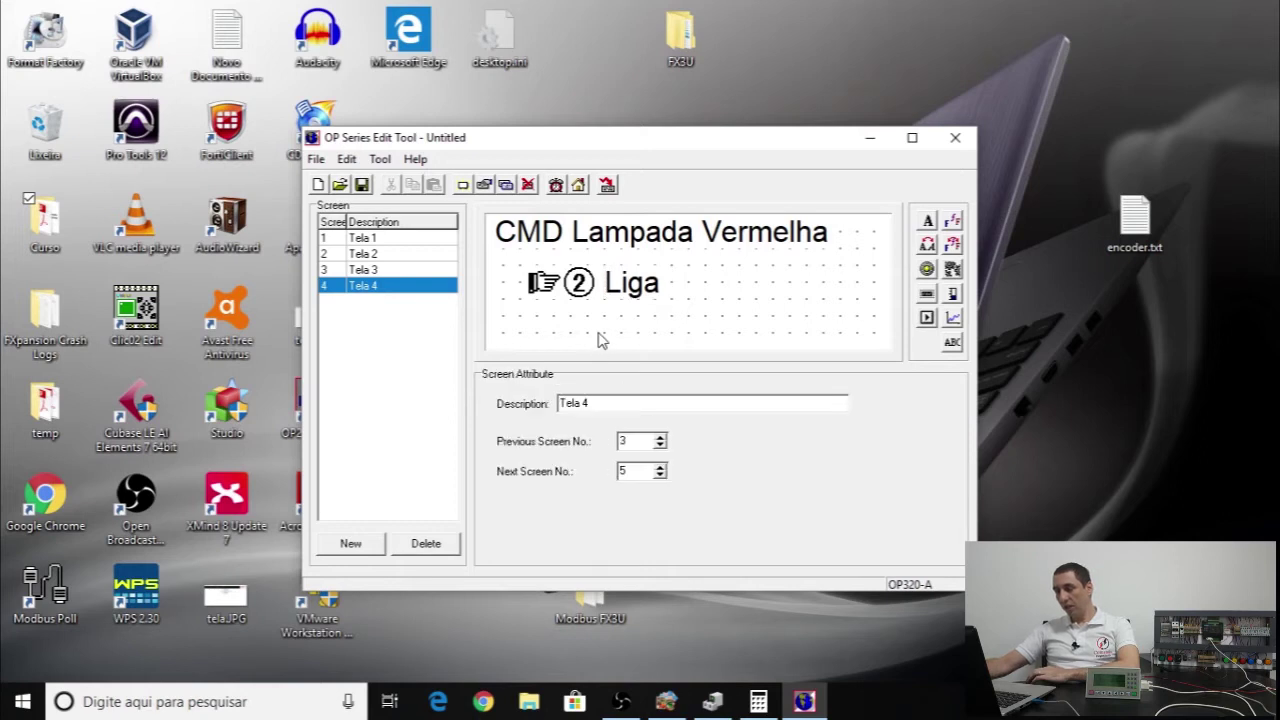
- Assign the function key on Tela 4 to 3 Key and set its coil number to 0x 2 with the Momentary ON action
{"action": "left_click", "coordinate": [583, 298]}
{"action": "left_click", "coordinate": [665, 412]}
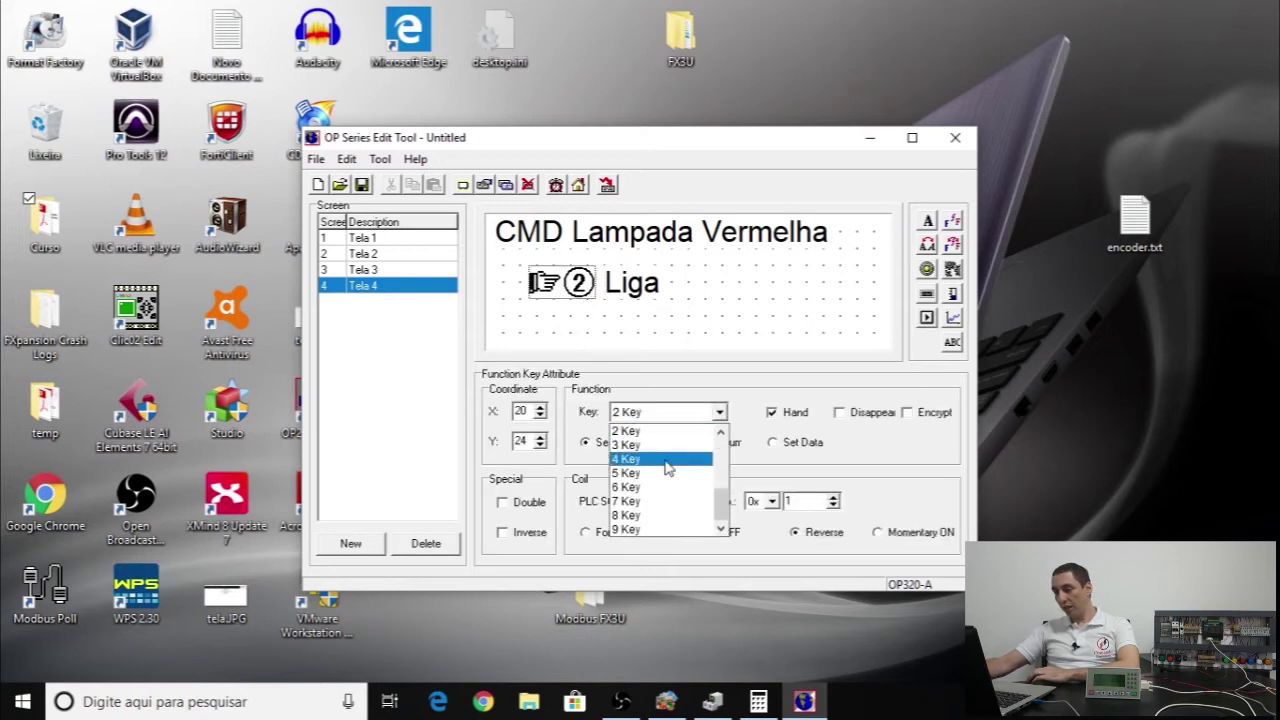
{"action": "left_click", "coordinate": [638, 445]}
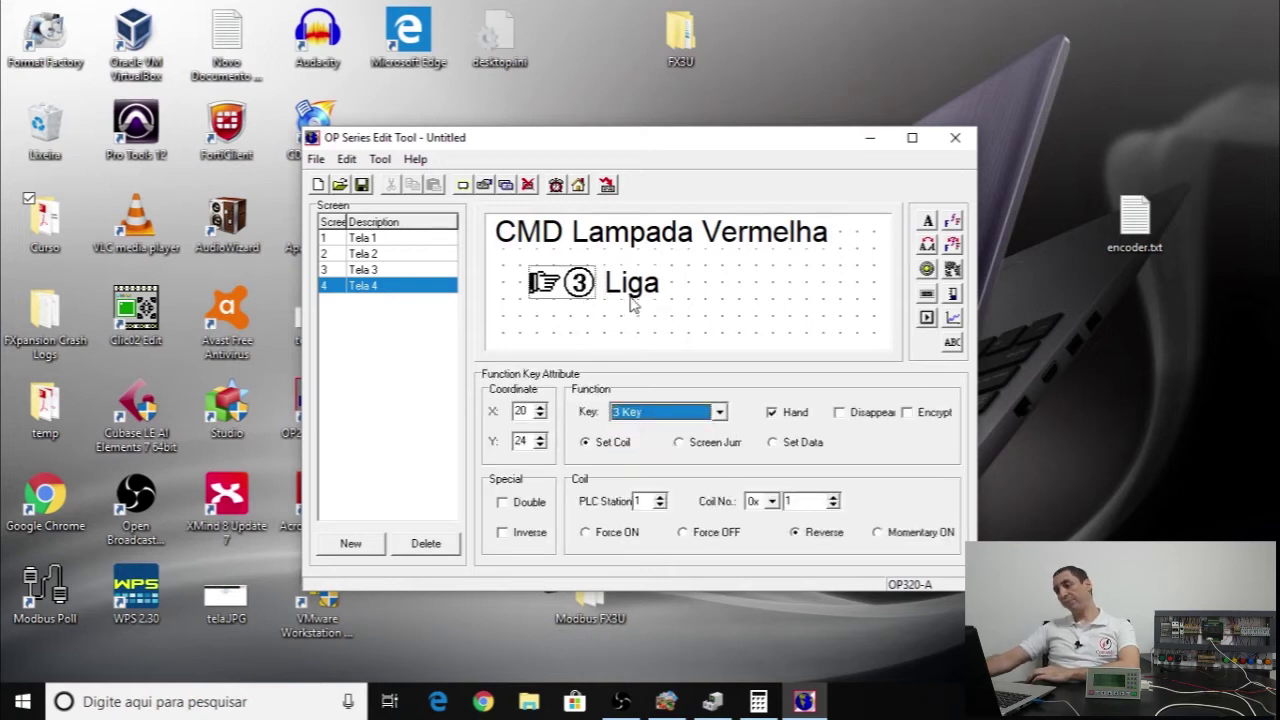
{"action": "left_click", "coordinate": [834, 498]}
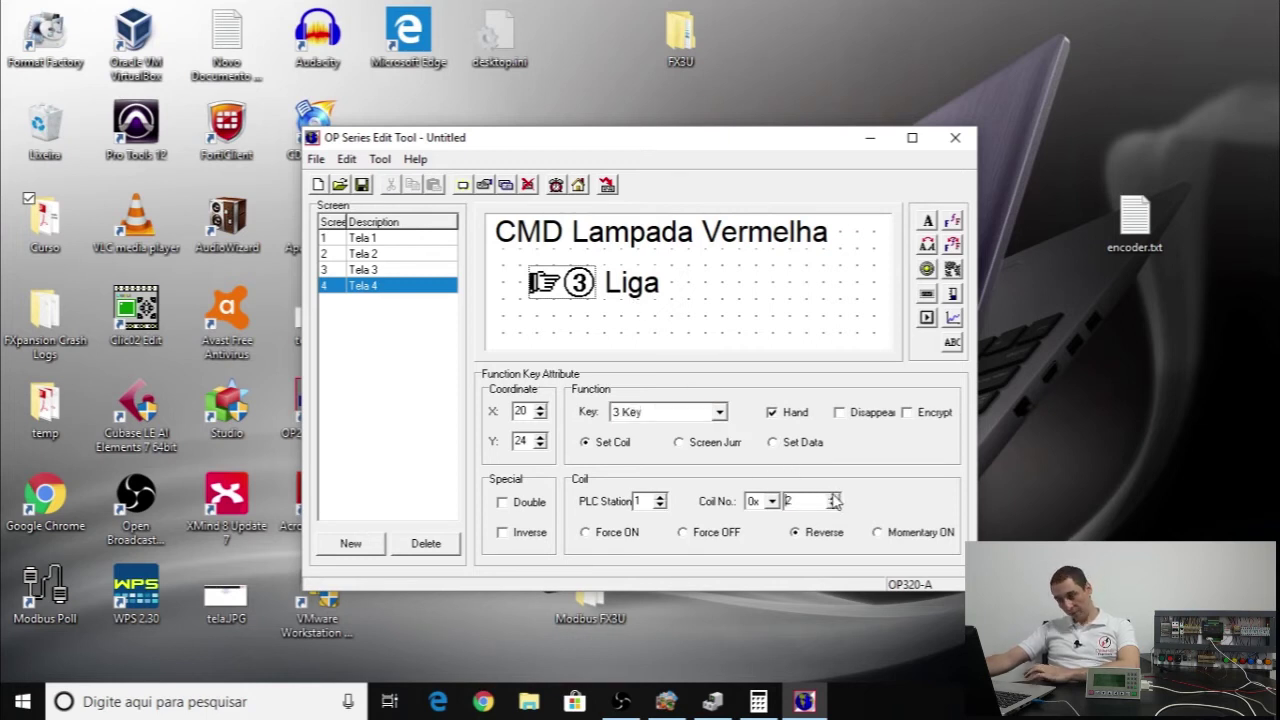
{"action": "left_click", "coordinate": [879, 536]}
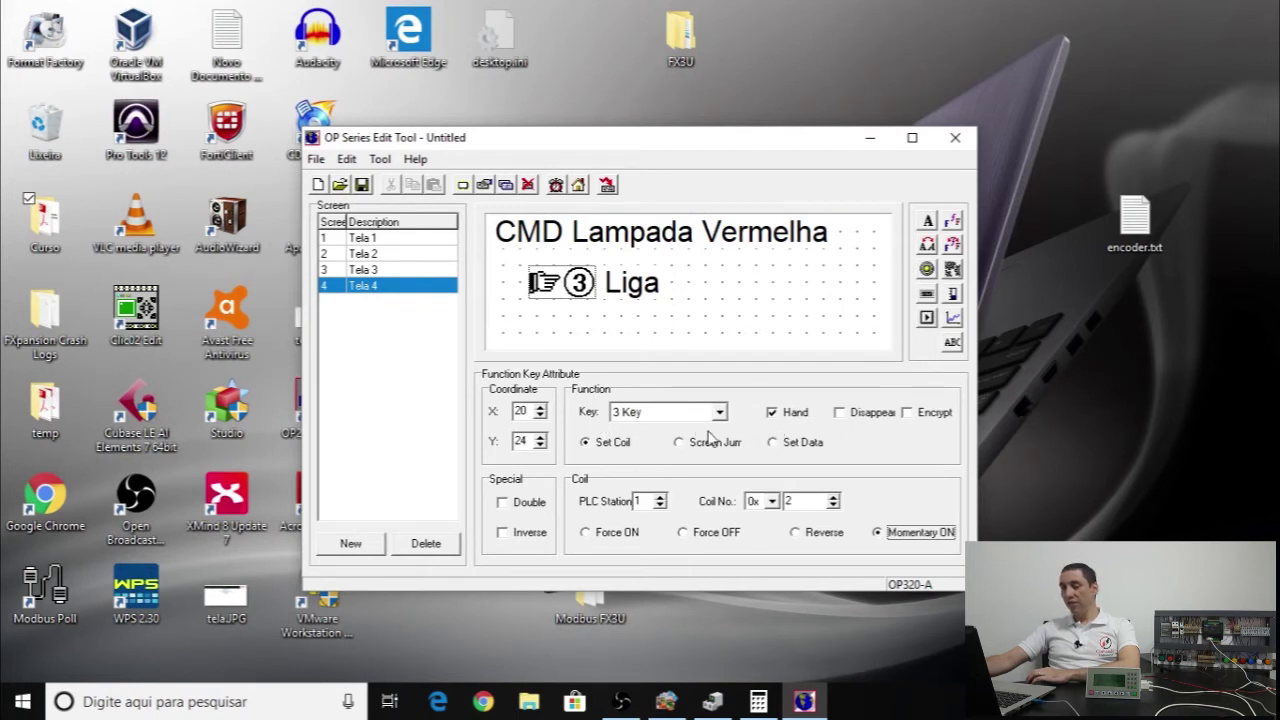
- Review Tela 2, Tela 3 and the function key on Tela 4, and download the project to the OP320-A panel
{"action": "left_click", "coordinate": [397, 254]}
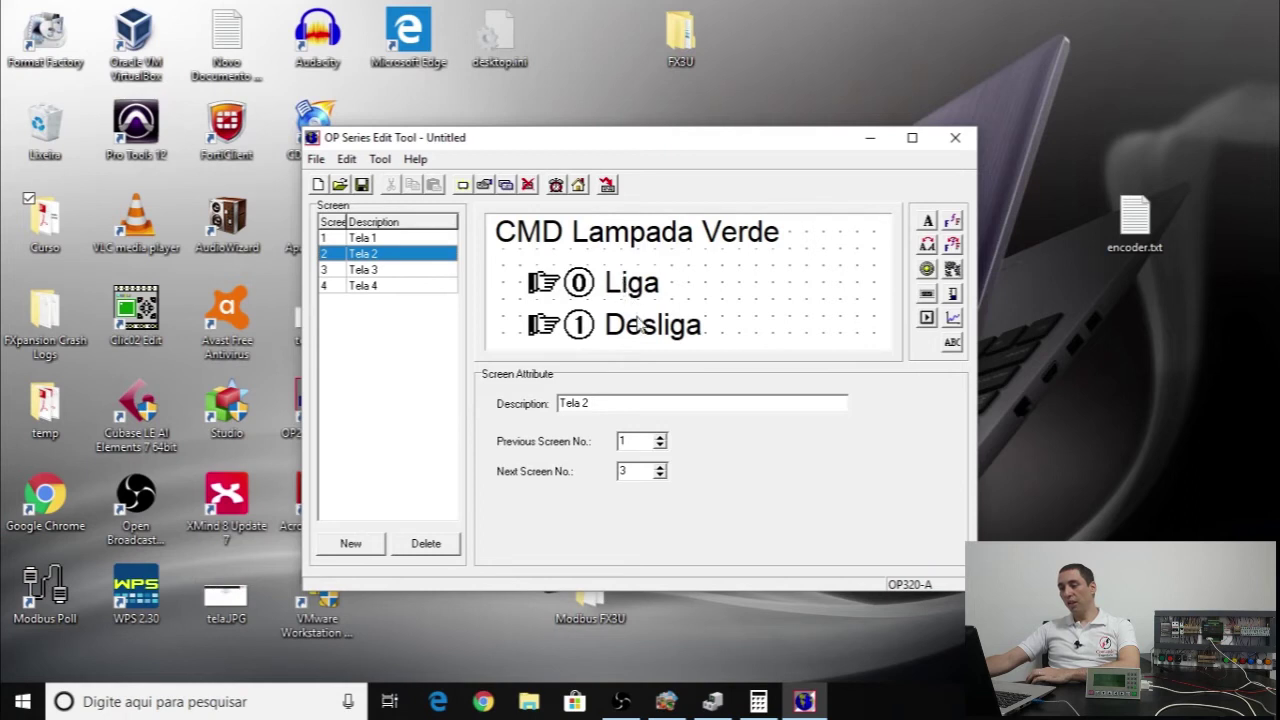
{"action": "left_click", "coordinate": [413, 270]}
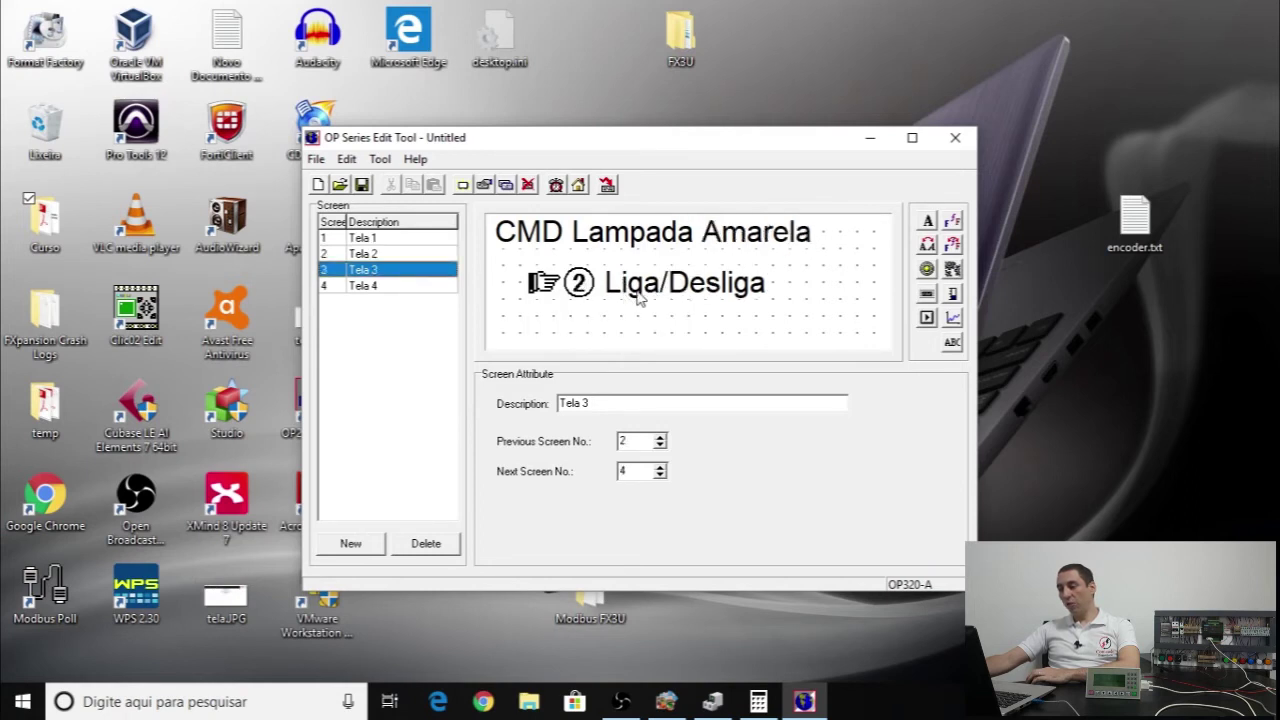
{"action": "left_click", "coordinate": [402, 287]}
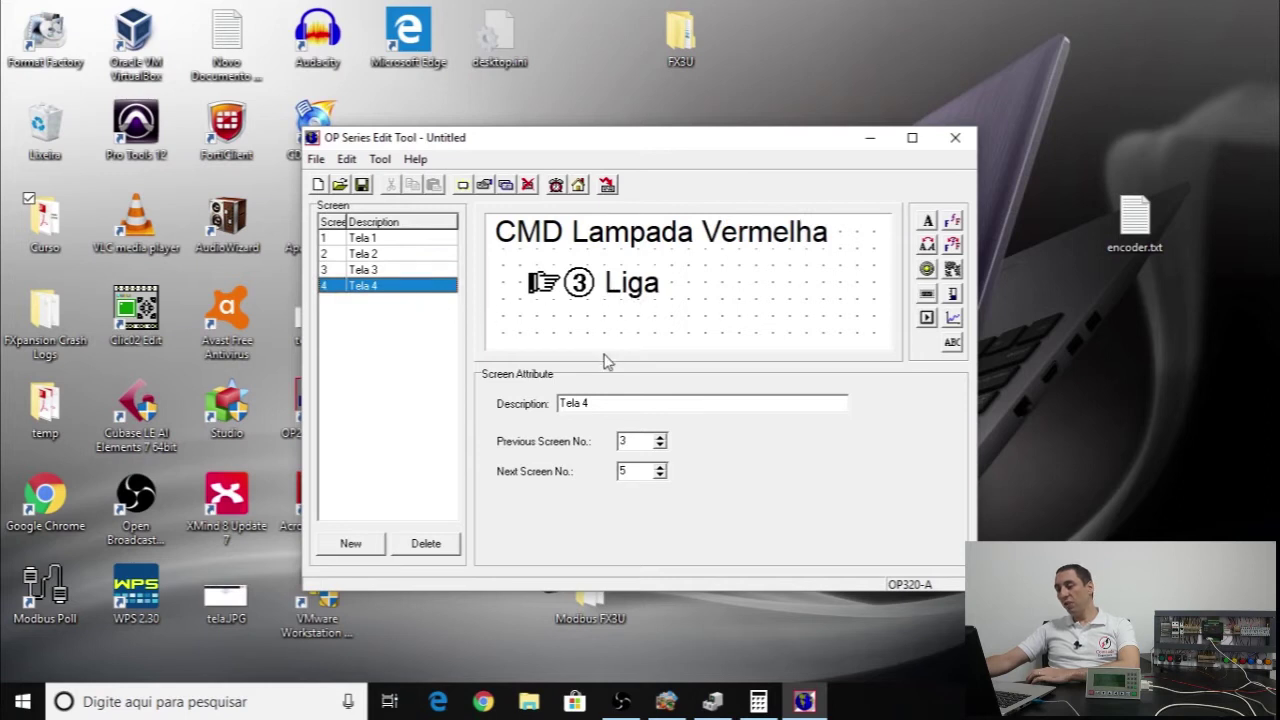
{"action": "left_click", "coordinate": [575, 296]}
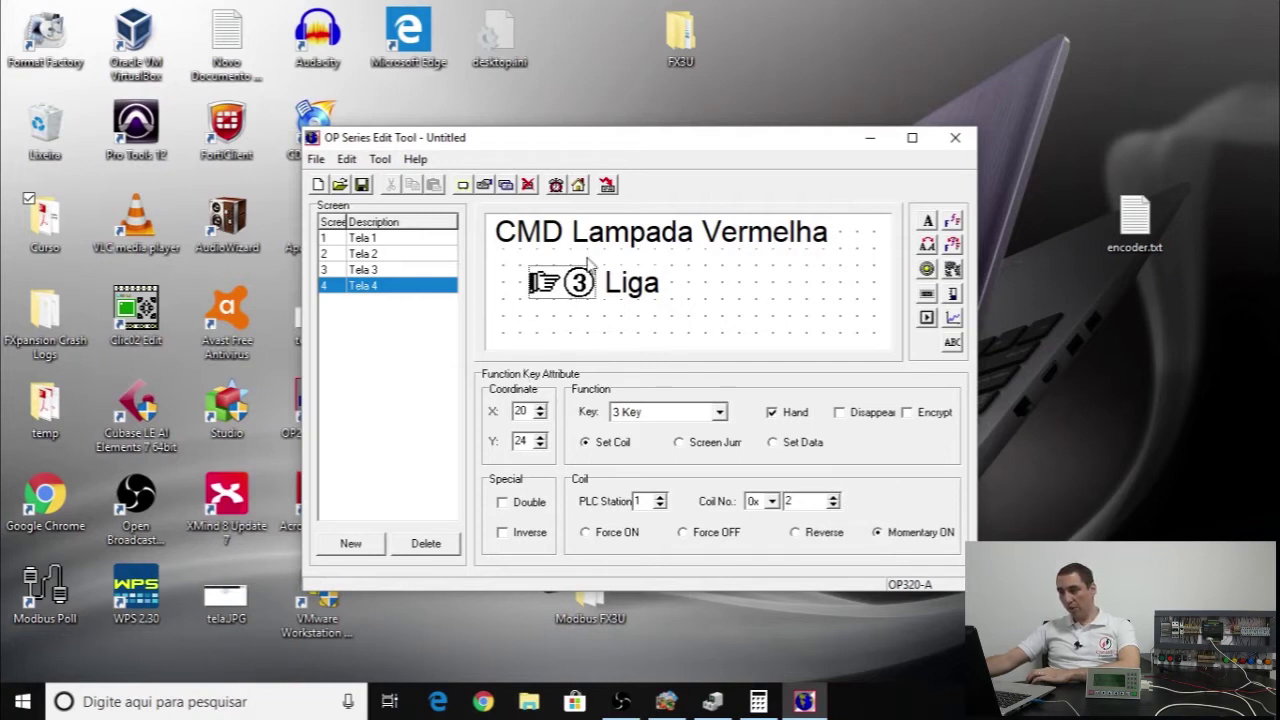
{"action": "left_click", "coordinate": [608, 186]}
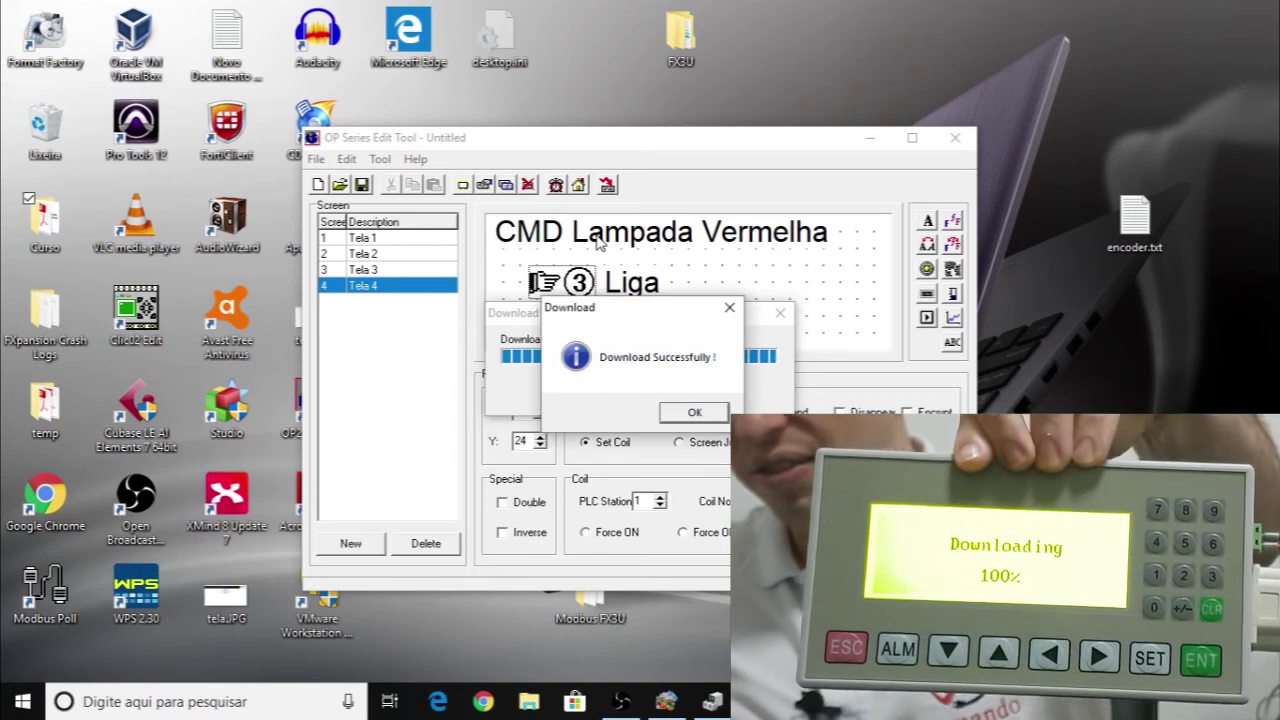
{"action": "left_click", "coordinate": [694, 412]}
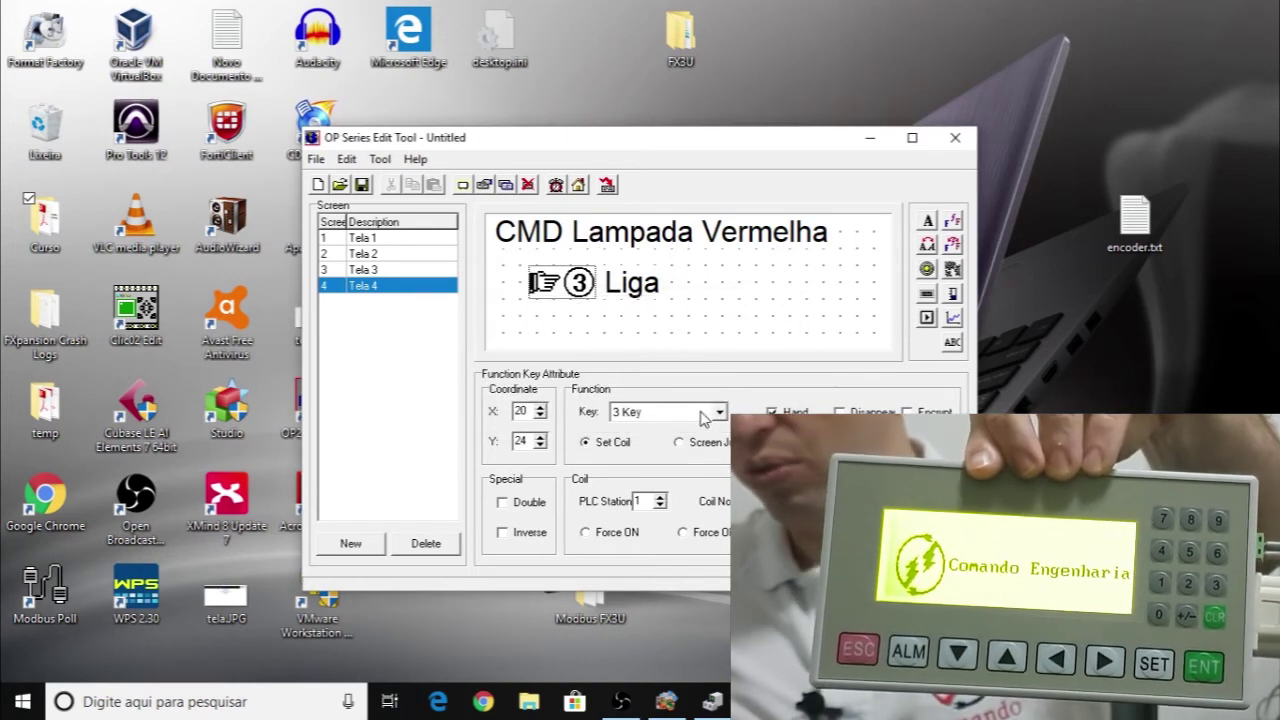